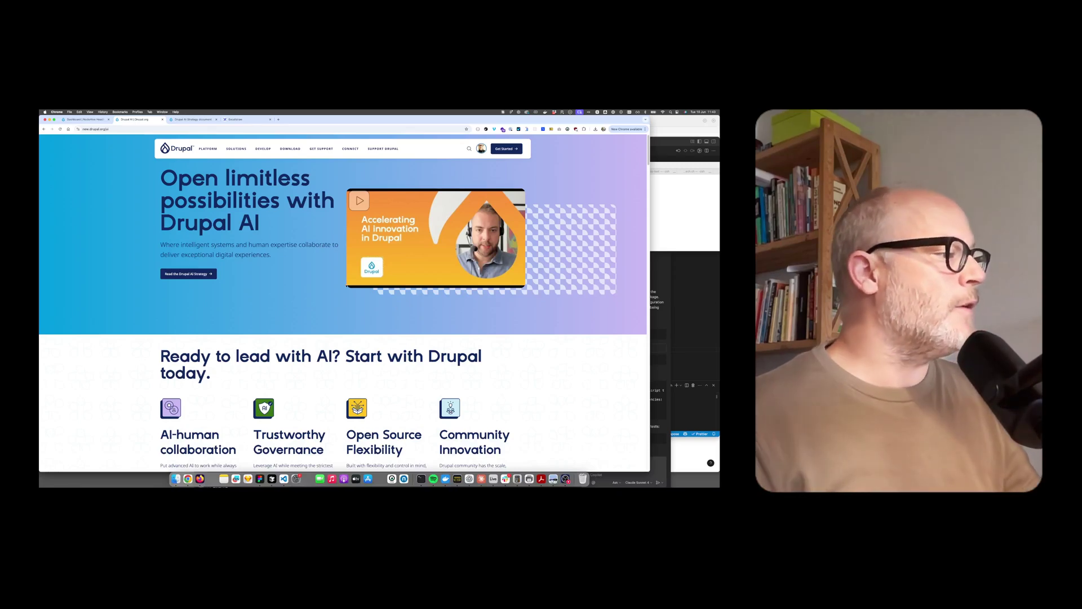
Step: Scroll down the Drupal AI page and highlight the Drupal AI Makers heading
scroll(324, 301, "down", 5)
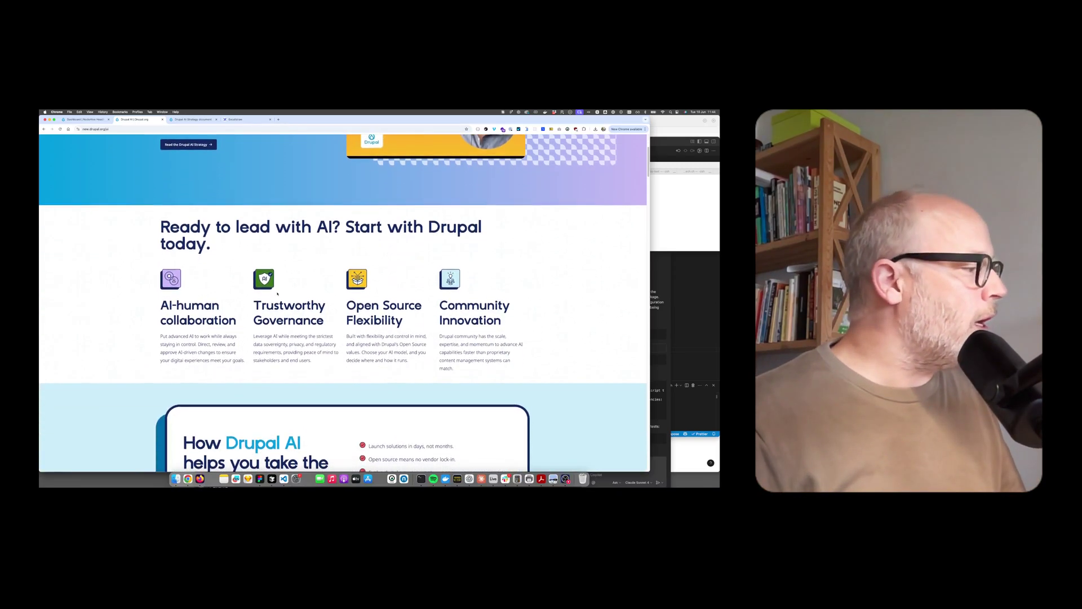
scroll(276, 299, "down", 7)
scroll(275, 313, "down", 10)
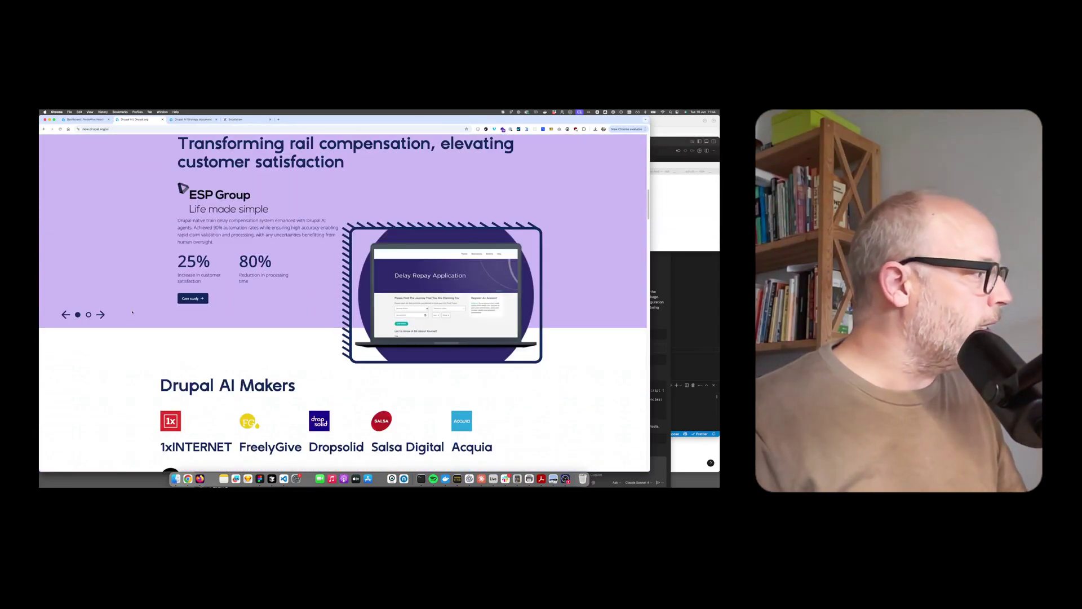
scroll(152, 276, "down", 6)
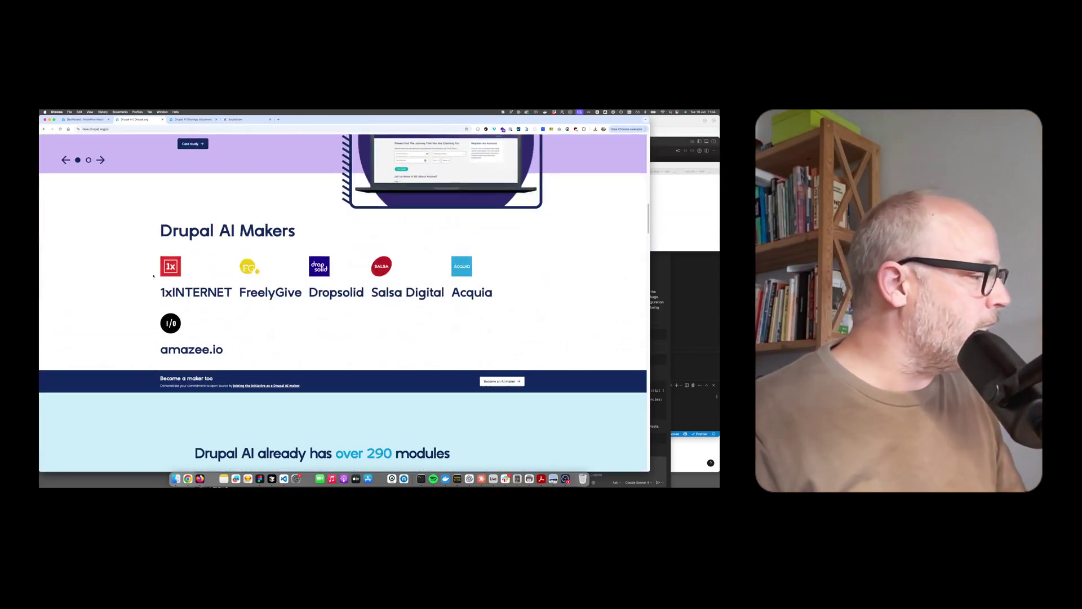
left_click_drag(394, 220, 389, 236)
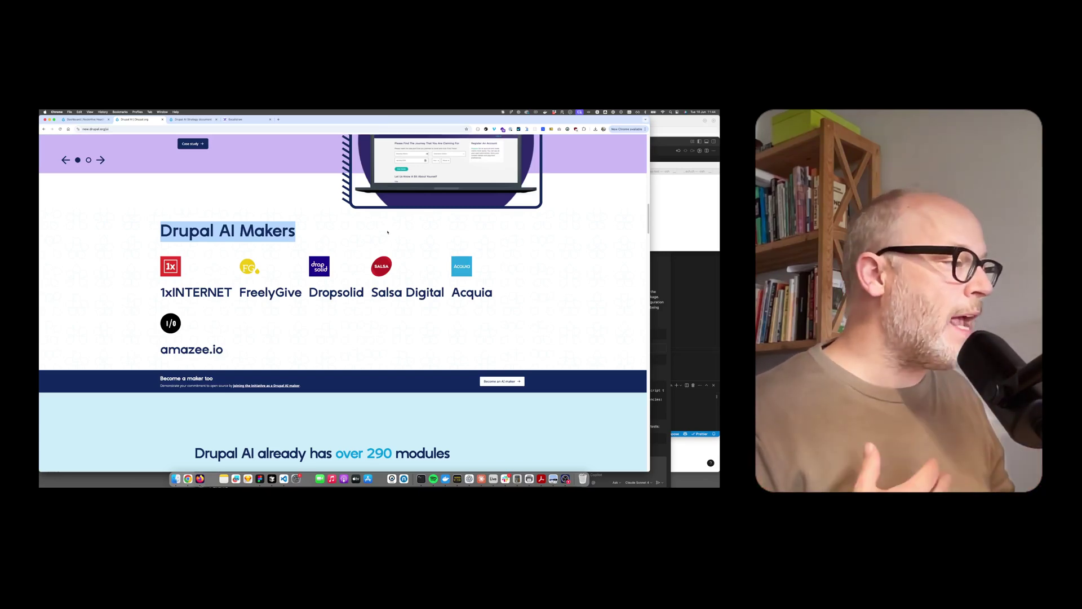
Step: Highlight the modules heading, then open the 'extensive range of AI capabilities' link in a new tab
scroll(353, 377, "down", 2)
scroll(355, 375, "down", 3)
left_click_drag(228, 289, 459, 295)
left_click(460, 295)
scroll(287, 317, "down", 1)
left_click(262, 280)
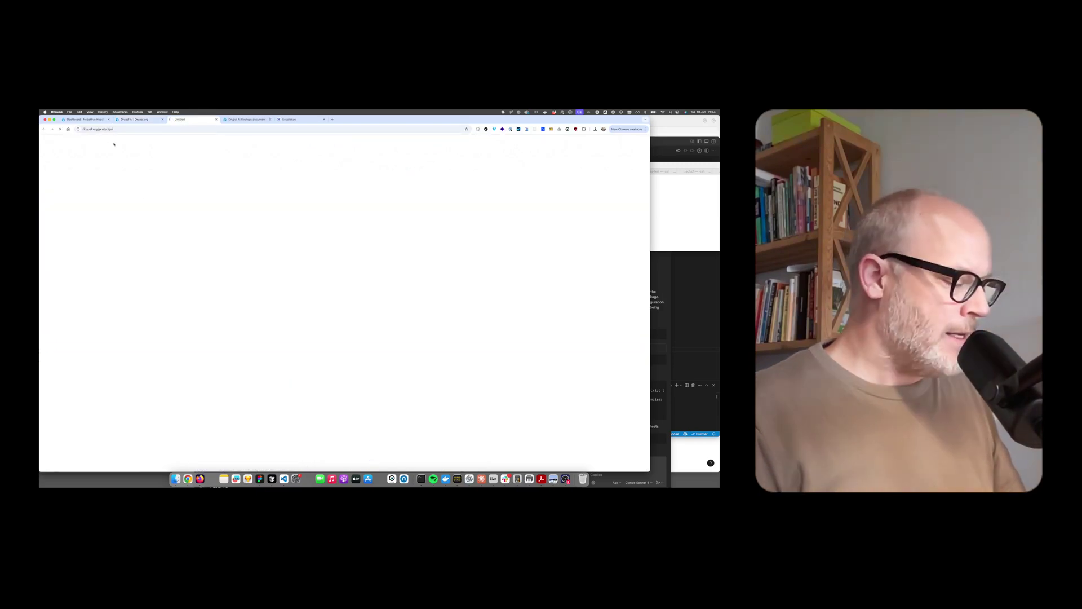
Step: Zoom in on the AI (Artificial Intelligence) project page and highlight its title
key("super+plus")
key("super+plus")
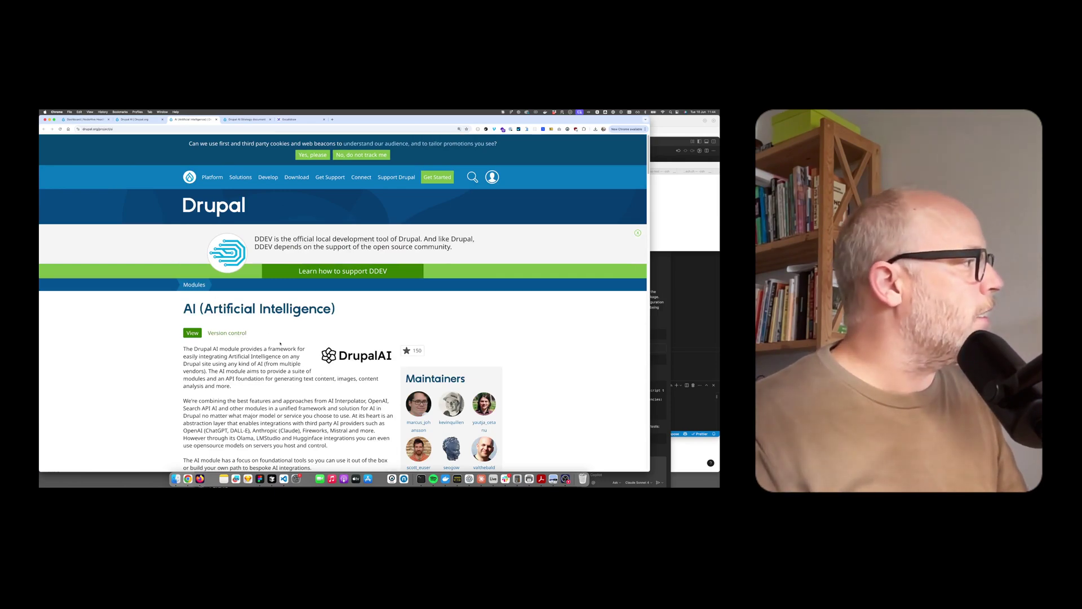
scroll(278, 343, "down", 3)
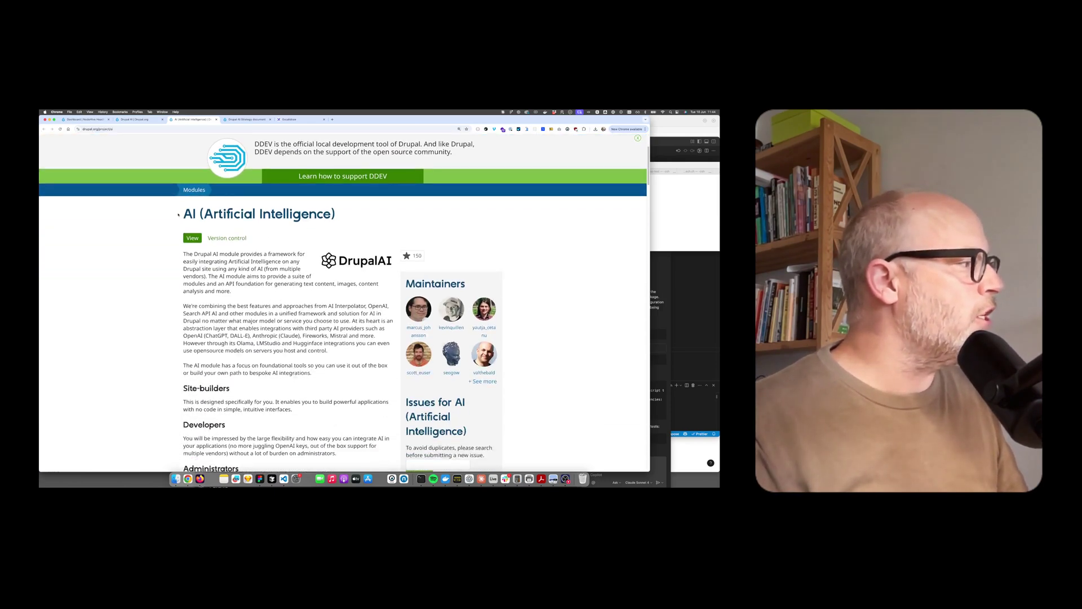
left_click_drag(178, 215, 349, 217)
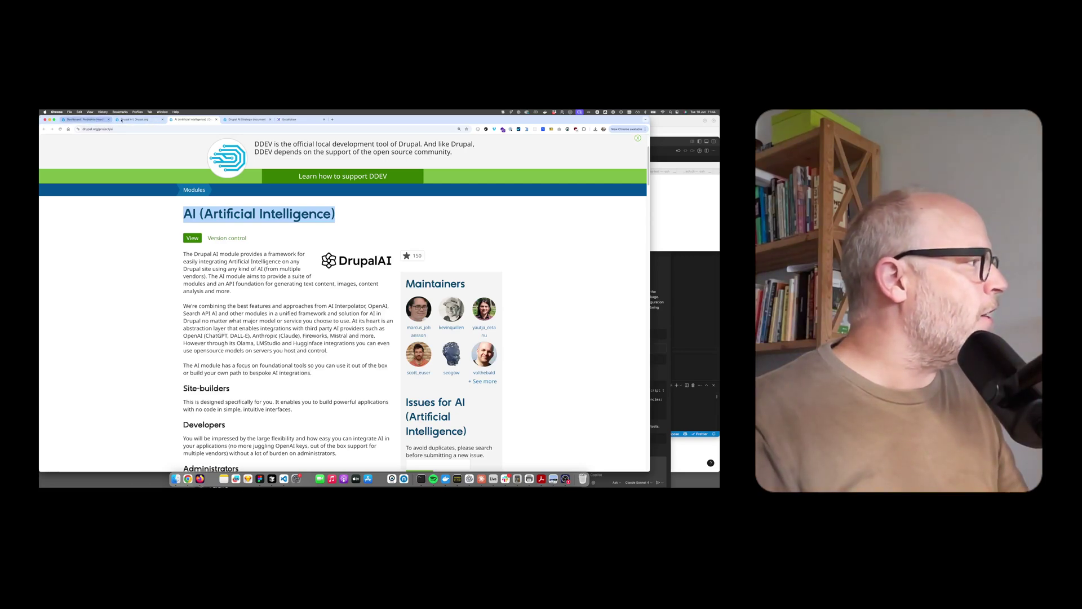
Step: Back on the Drupal AI page, highlight the grid of 21 AI provider logos
left_click(149, 119)
scroll(274, 407, "down", 3)
scroll(275, 394, "up", 1)
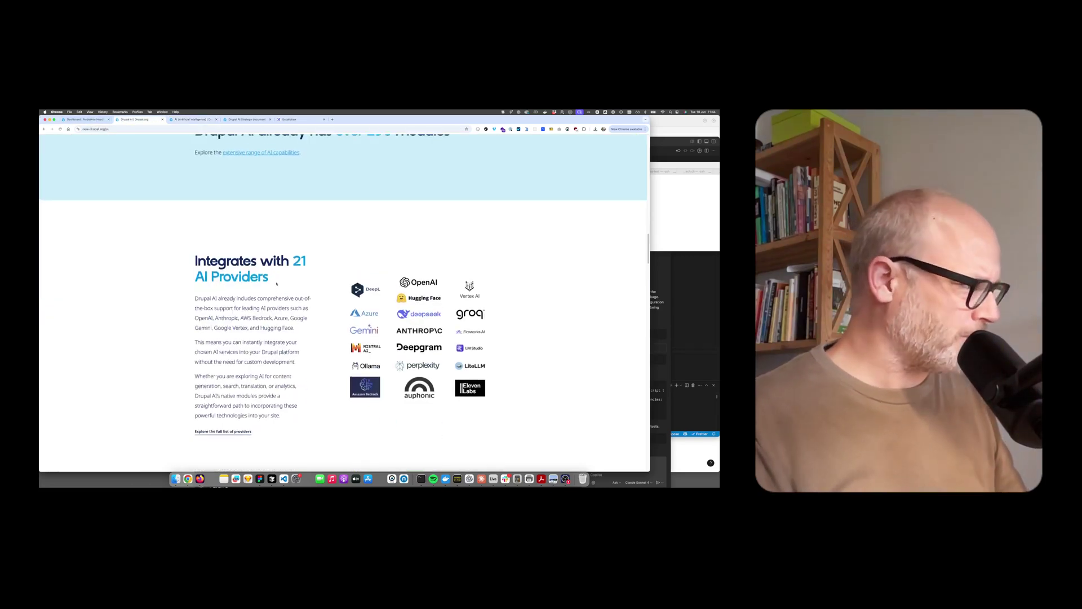
scroll(275, 316, "down", 1)
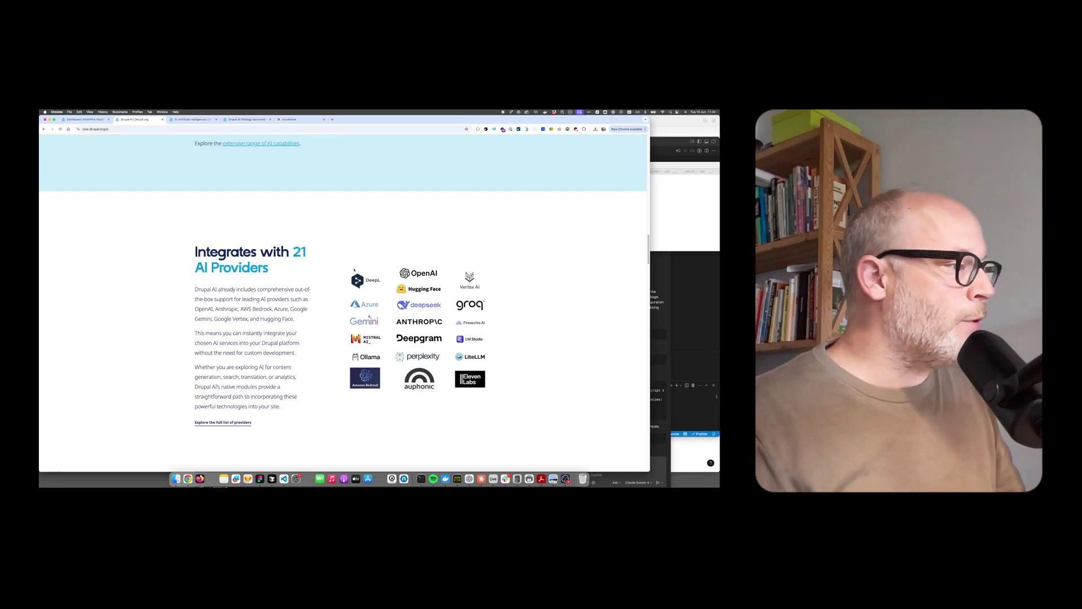
left_click_drag(349, 255, 515, 370)
left_click(516, 369)
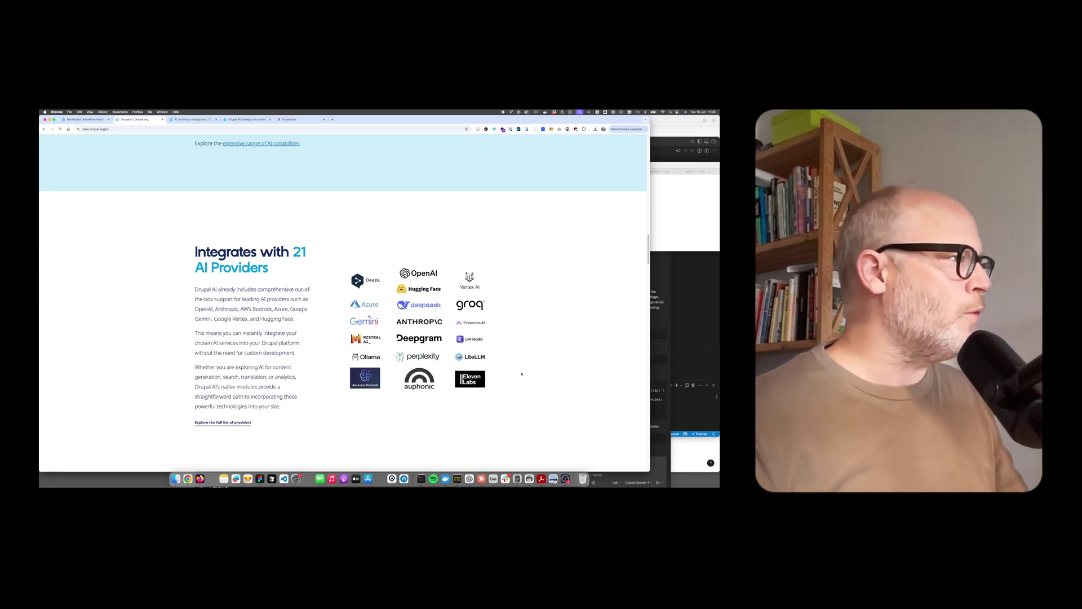
Step: In Excalidraw, draw a large box labelled 'Drupal'
left_click(294, 119)
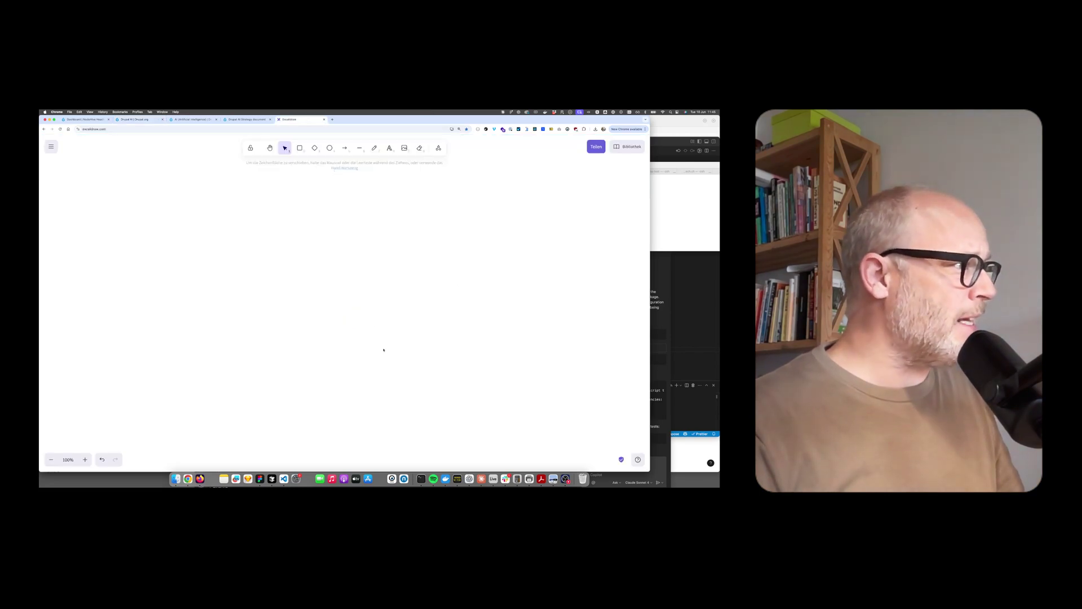
left_click(299, 148)
mouse_move(261, 249)
left_mouse_down()
mouse_move(403, 355)
mouse_move(434, 406)
left_mouse_up()
key("t")
left_click(332, 277)
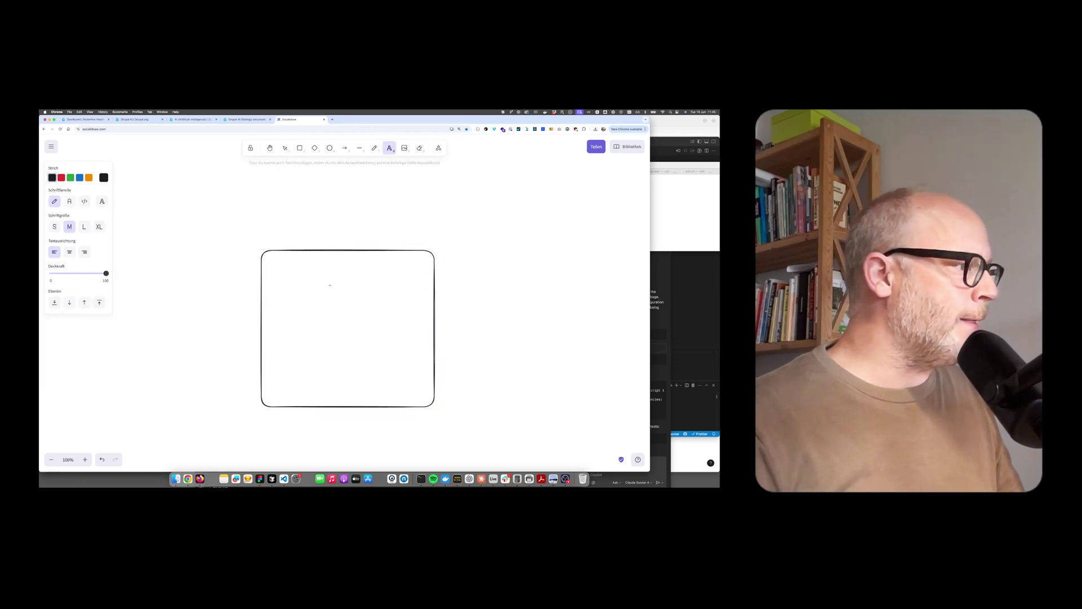
type("Drupal")
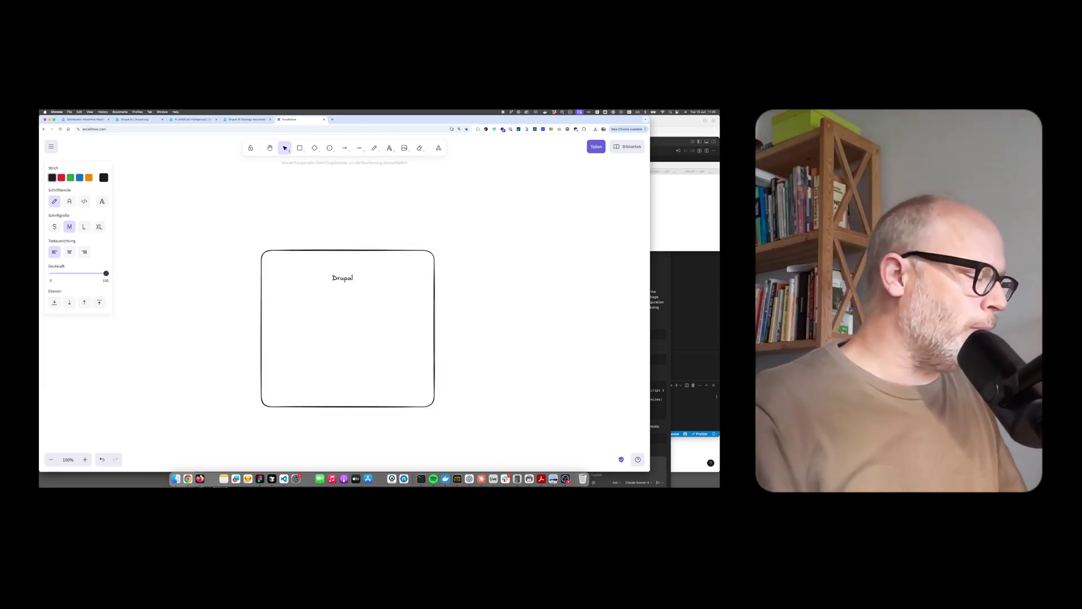
left_click(467, 316)
left_click_drag(351, 277, 304, 317)
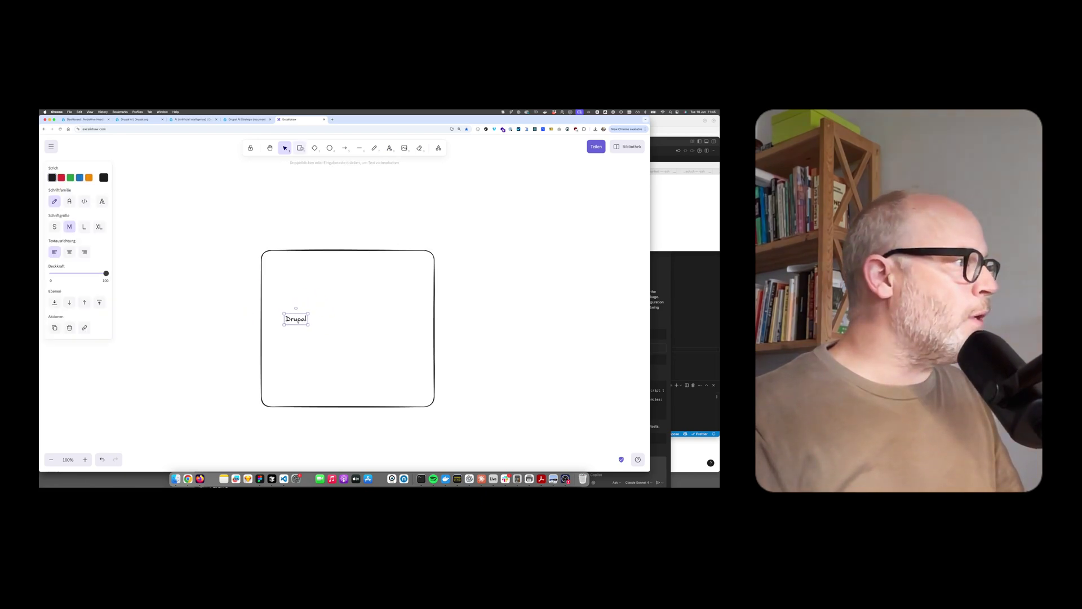
Step: Draw a smaller 'Custom AI Module' box above it and duplicate it
left_click(299, 147)
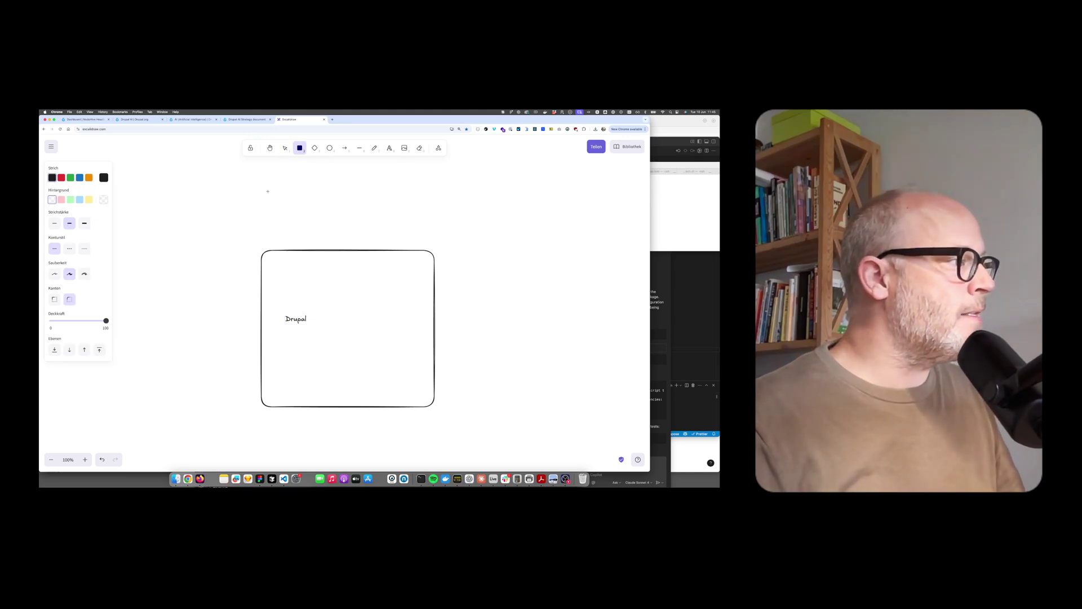
left_click_drag(271, 196, 320, 243)
left_click(389, 147)
left_click(282, 210)
type("Custom AI Module")
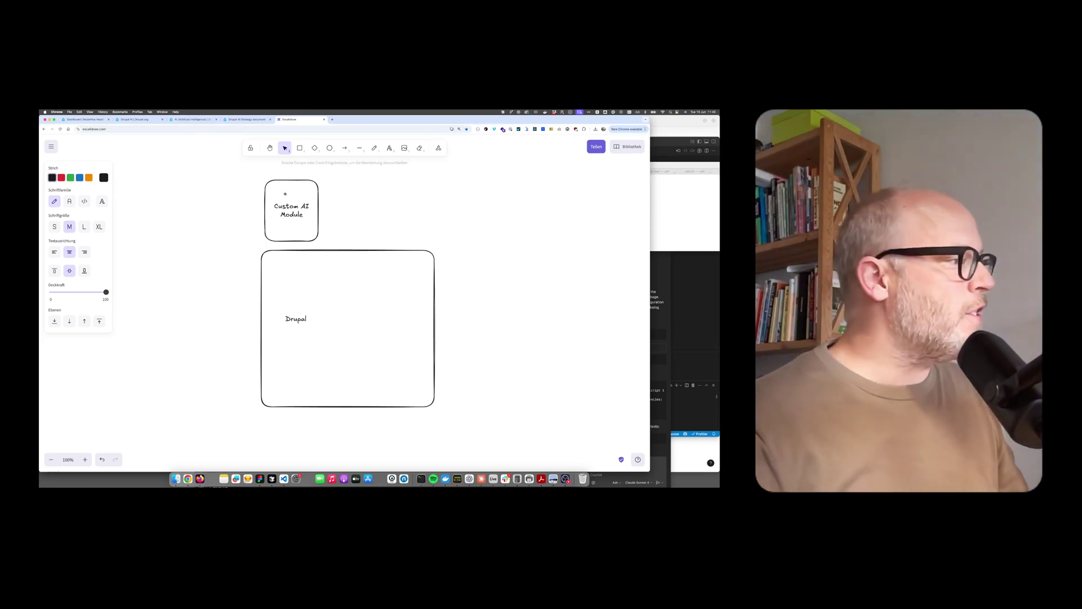
key("Escape")
left_click_drag(297, 208, 348, 214)
key("Return")
key("Escape")
key("cmd+d")
left_click(247, 196)
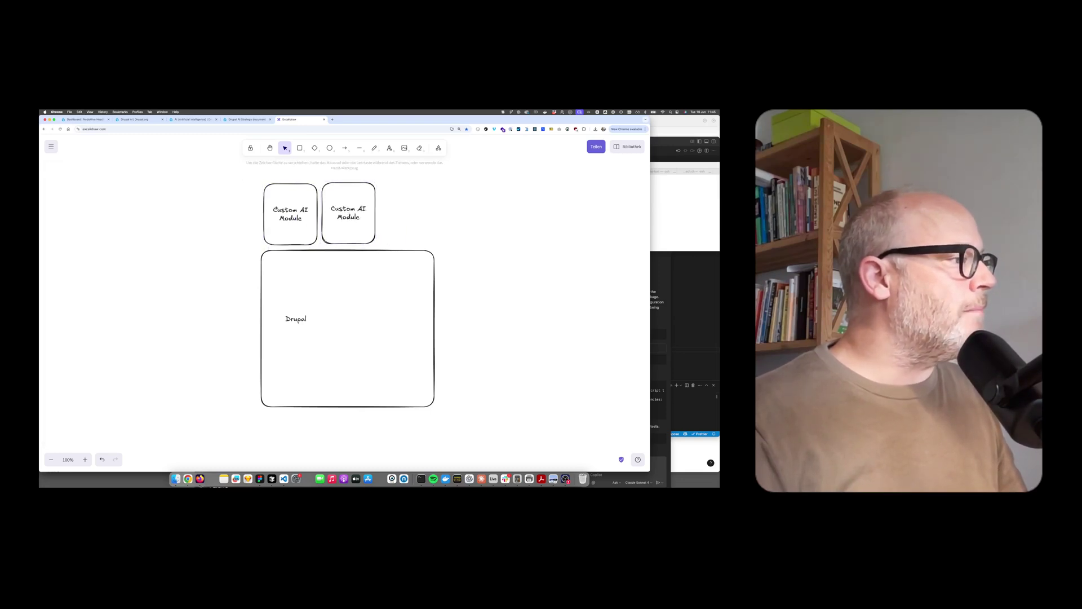
left_click(316, 211)
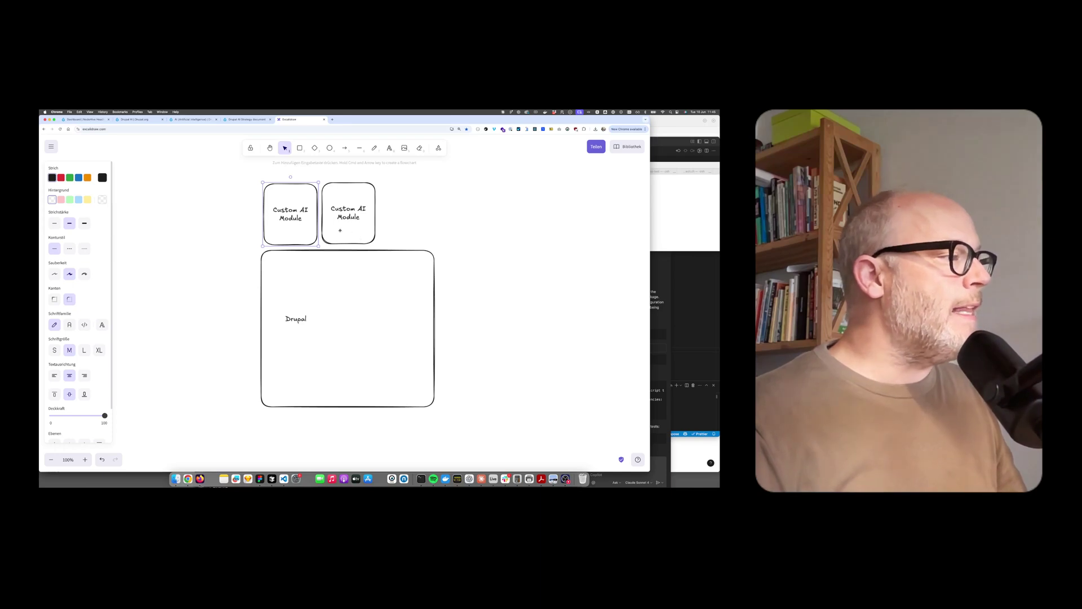
Step: Paste a copy of the module box left of Drupal and relabel it 'AI Provider'
key("r")
key("super+v")
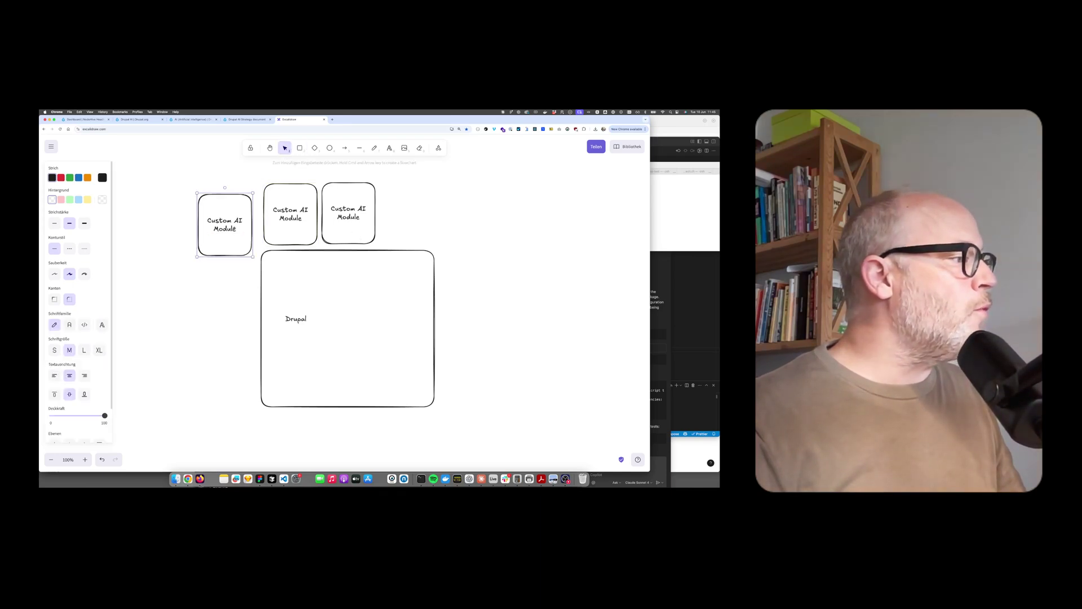
left_click_drag(227, 223, 218, 249)
double_click(218, 249)
type("AI Provider")
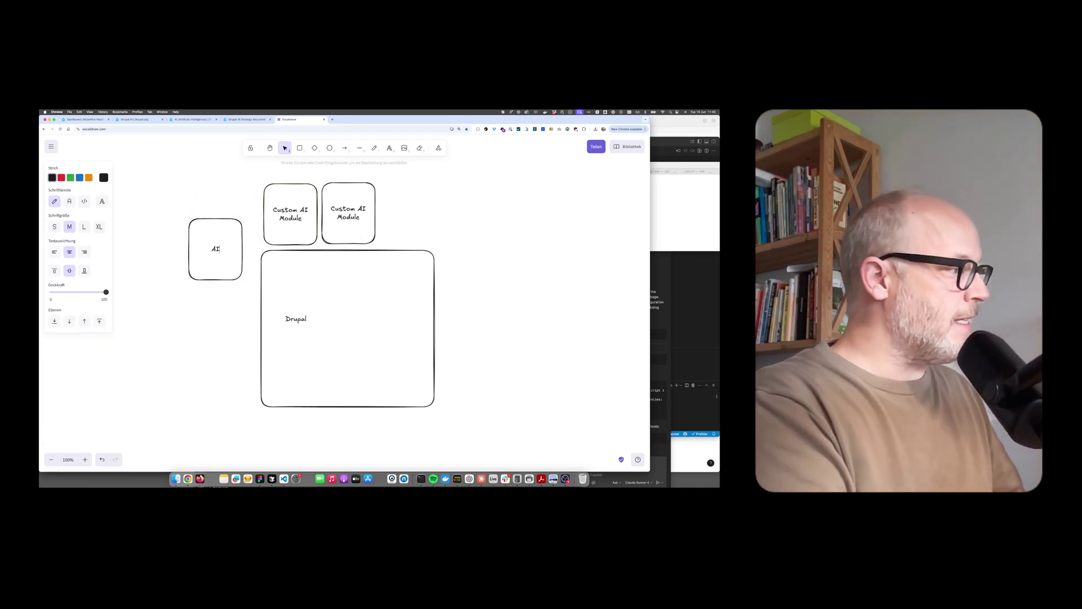
left_click(241, 289)
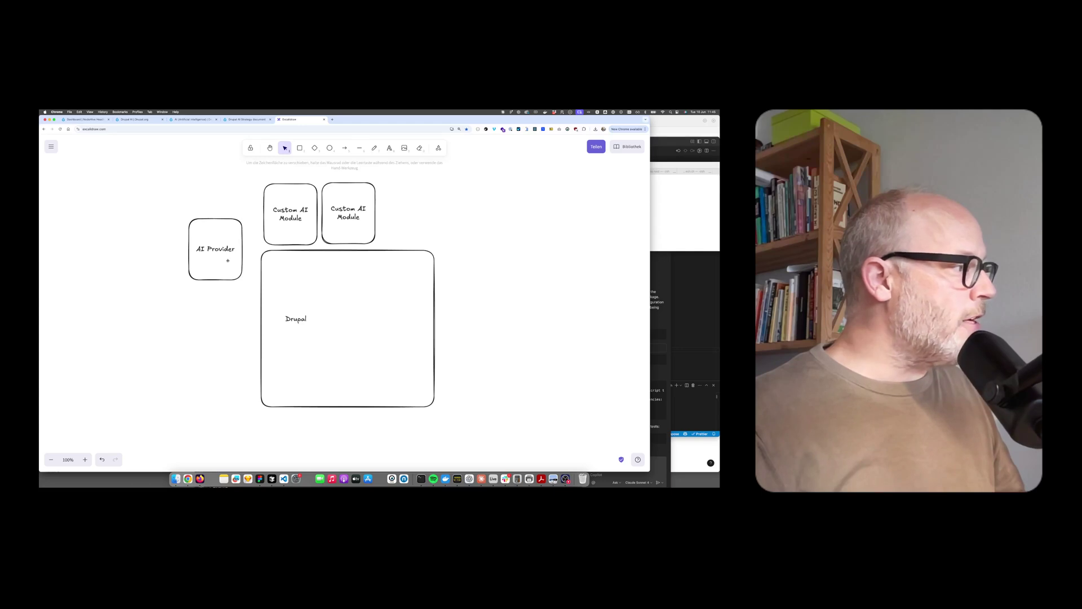
left_click_drag(218, 253, 205, 254)
Step: Raise both Custom AI Module boxes and draw a thin bar labelled 'project/' below them
left_click(298, 226)
left_click(342, 219, "shift")
left_click_drag(342, 219, 343, 204)
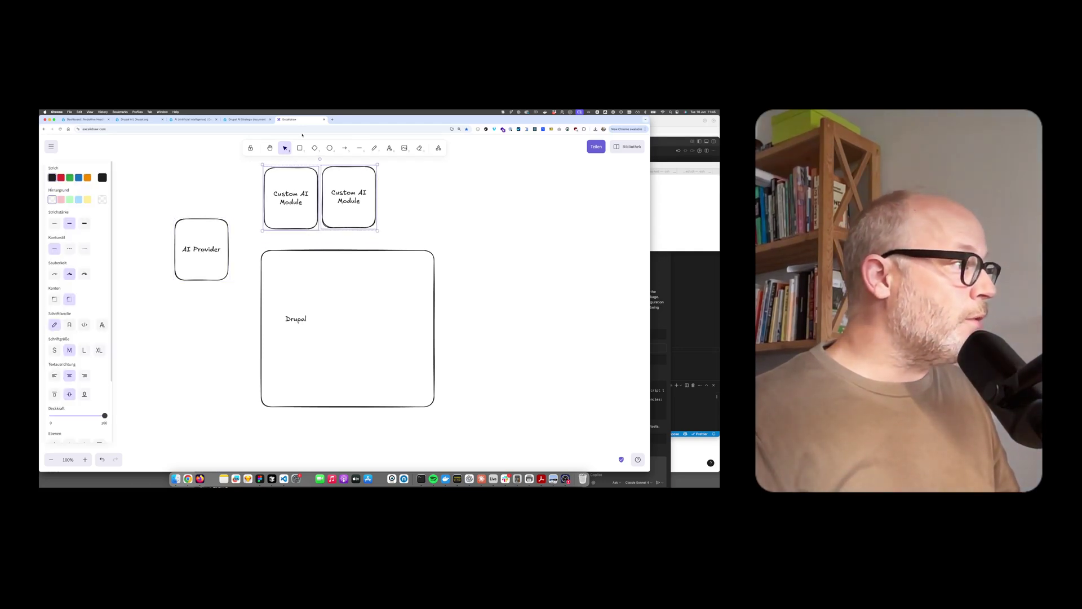
key("r")
left_click_drag(264, 232, 432, 249)
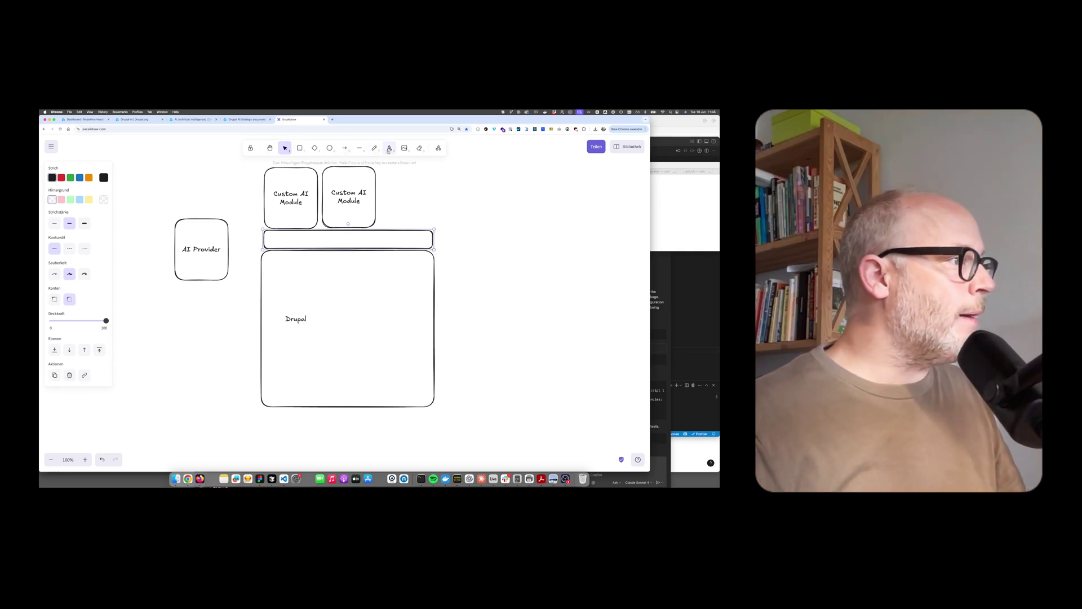
key("Return")
type("project/ai")
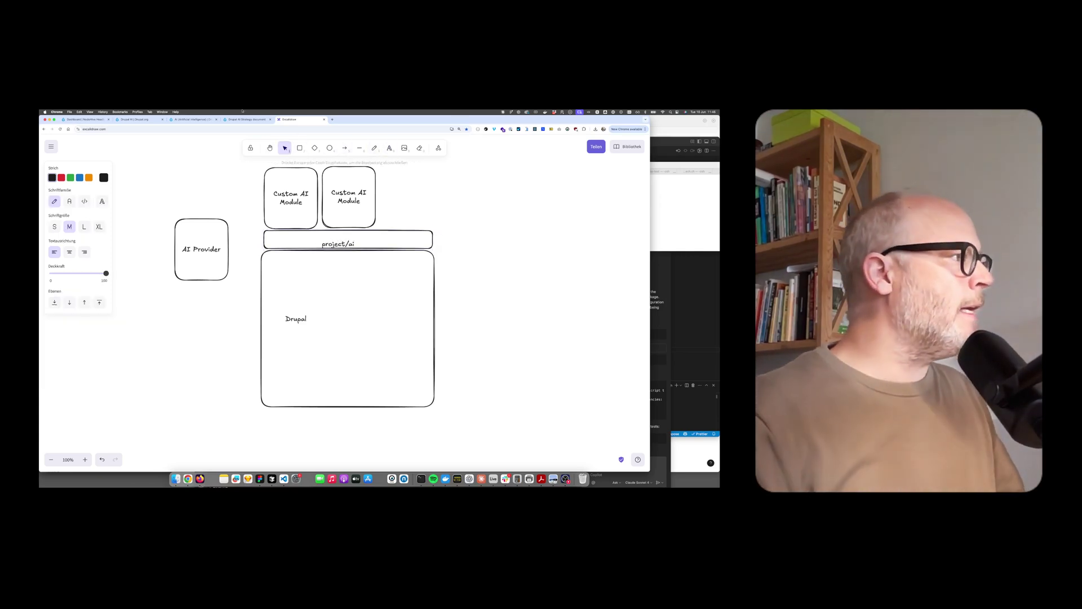
left_click(247, 120)
left_click(198, 120)
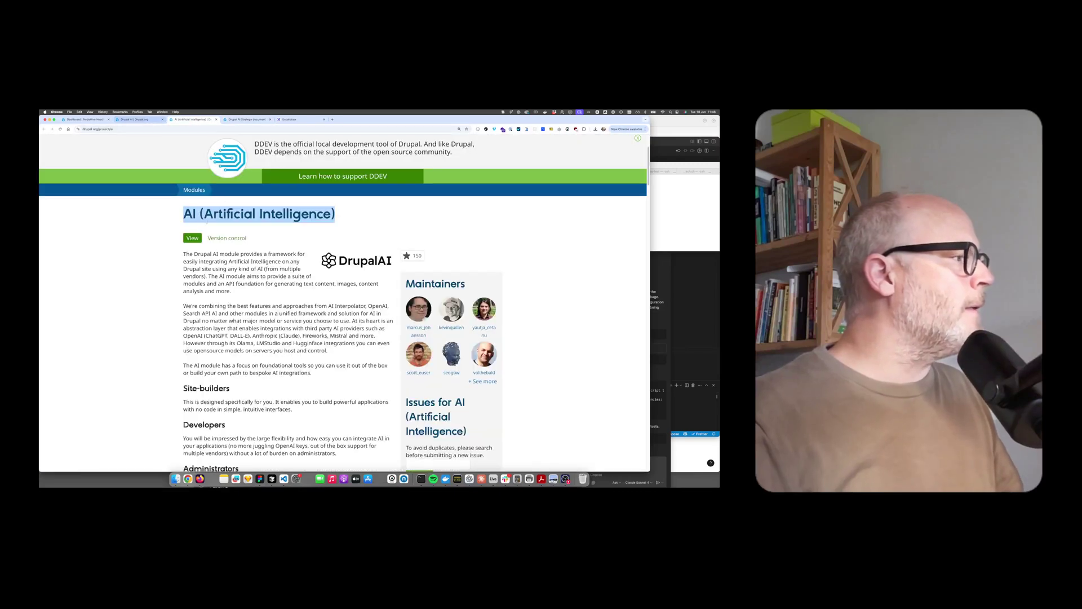
left_click(97, 129)
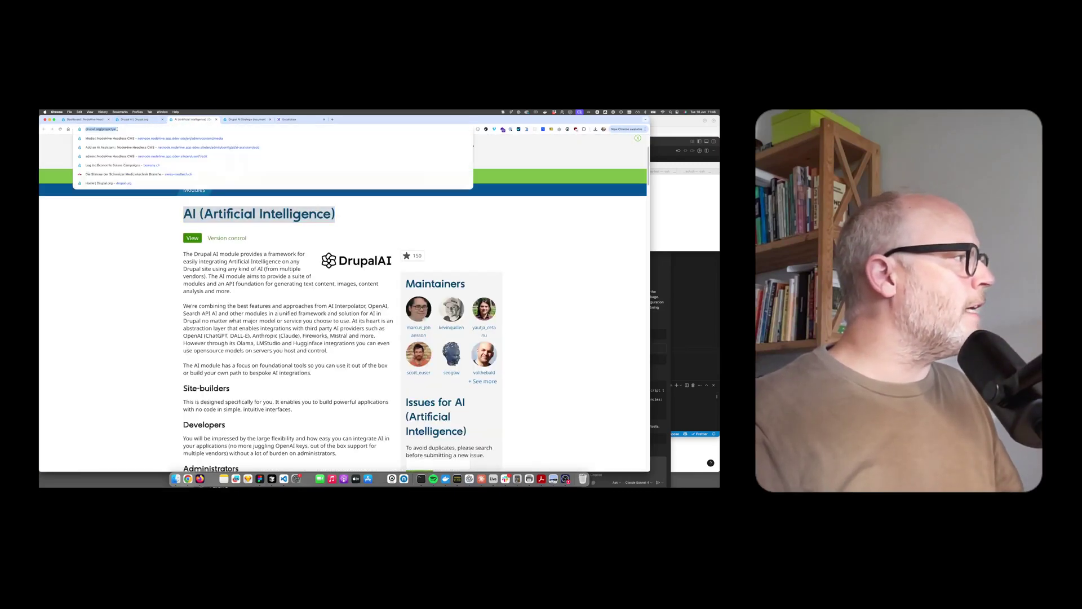
left_click(290, 120)
double_click(332, 244)
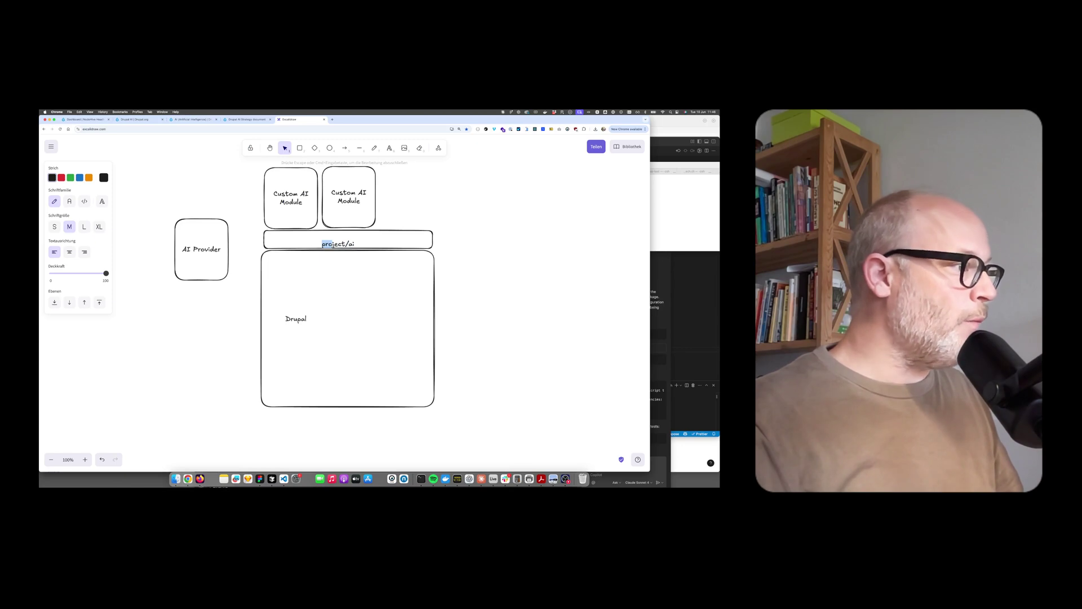
type("https://www.drupal.org/project/ai")
key("Escape")
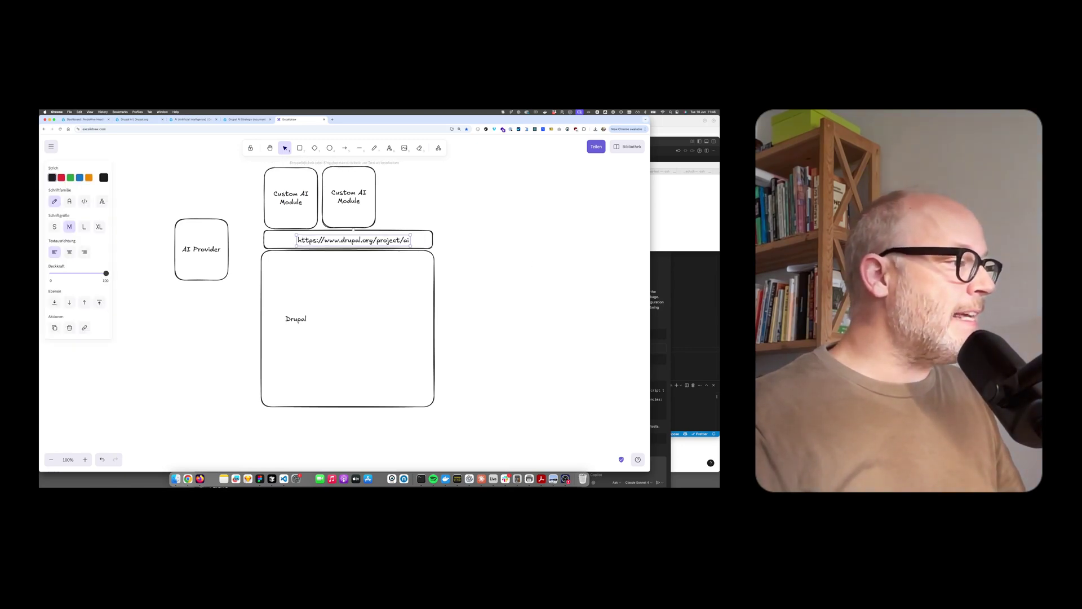
left_click(454, 244)
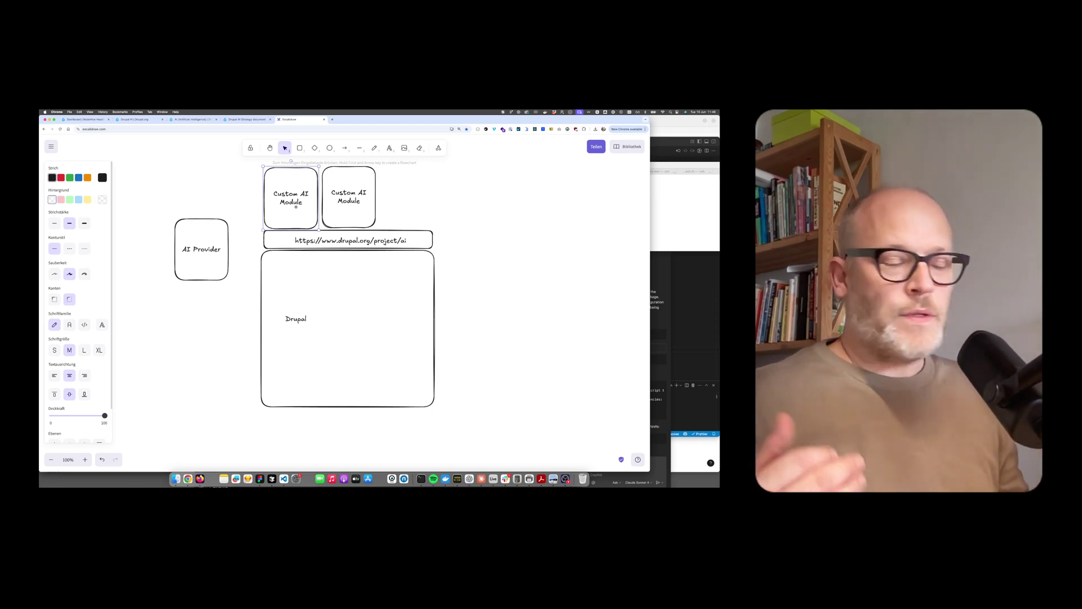
Step: Nudge the right Custom AI Module box and the AI Provider box into alignment
scroll(359, 243, "up", 1)
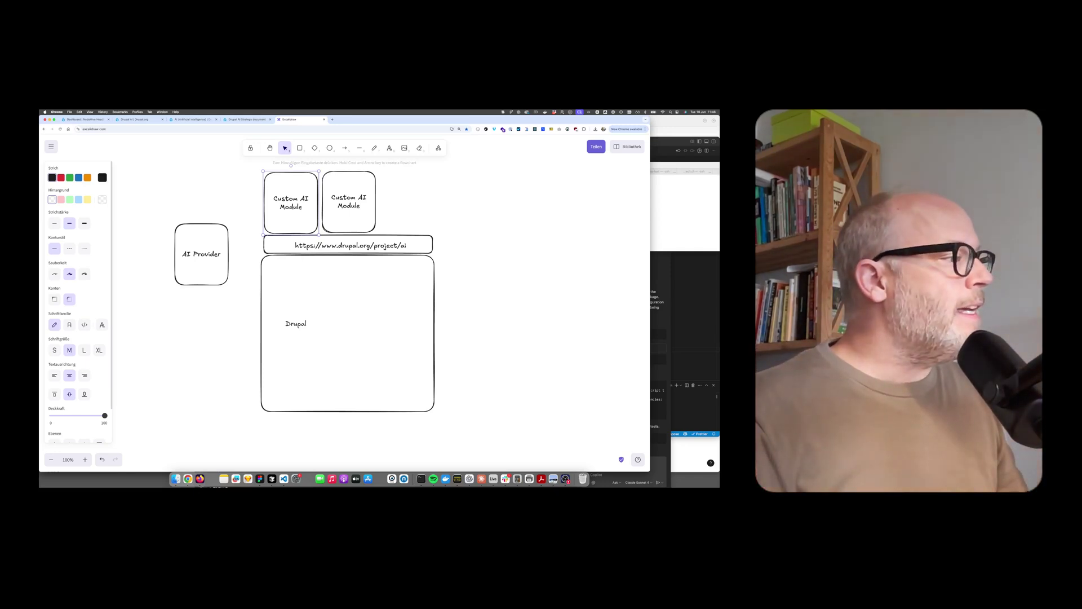
left_click(353, 199)
left_click_drag(354, 200, 355, 193)
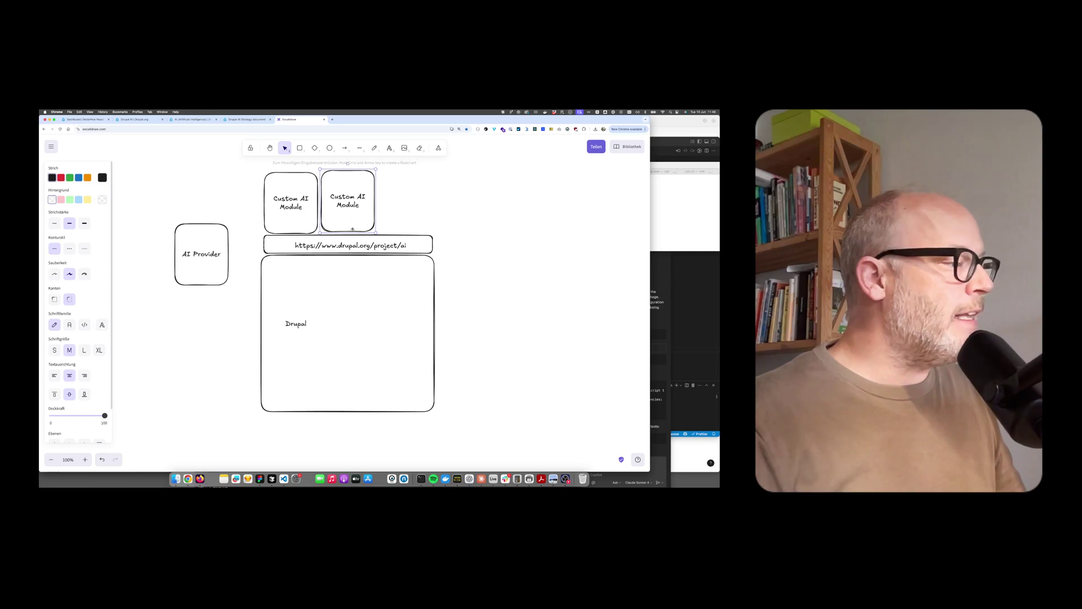
left_click(174, 248)
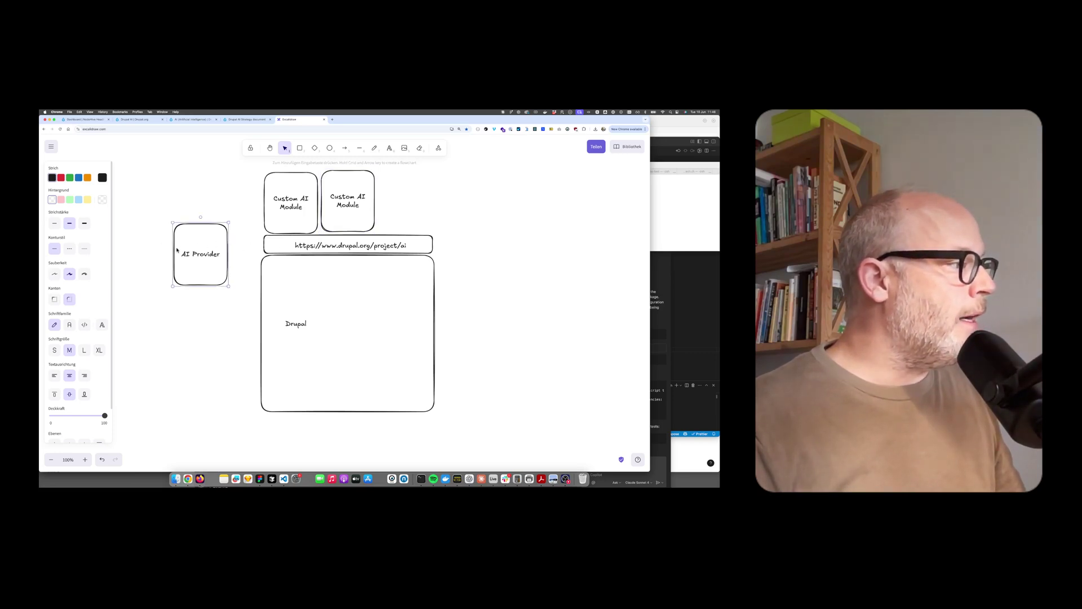
left_click_drag(179, 248, 186, 247)
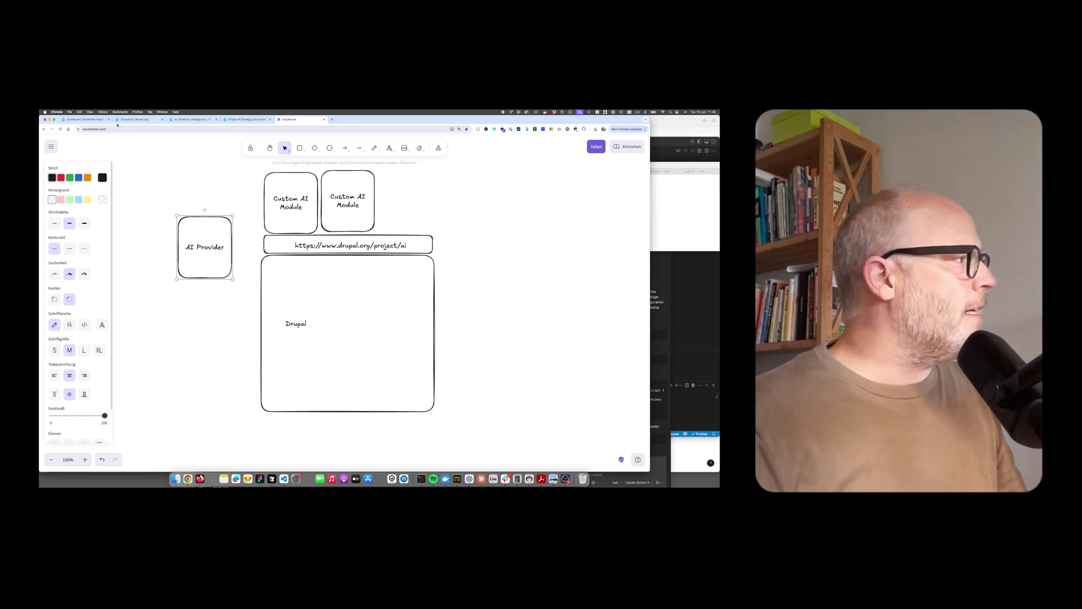
left_click(93, 120)
Step: On the drupal.org AI page, scroll to and highlight the AI agents section
left_click(149, 120)
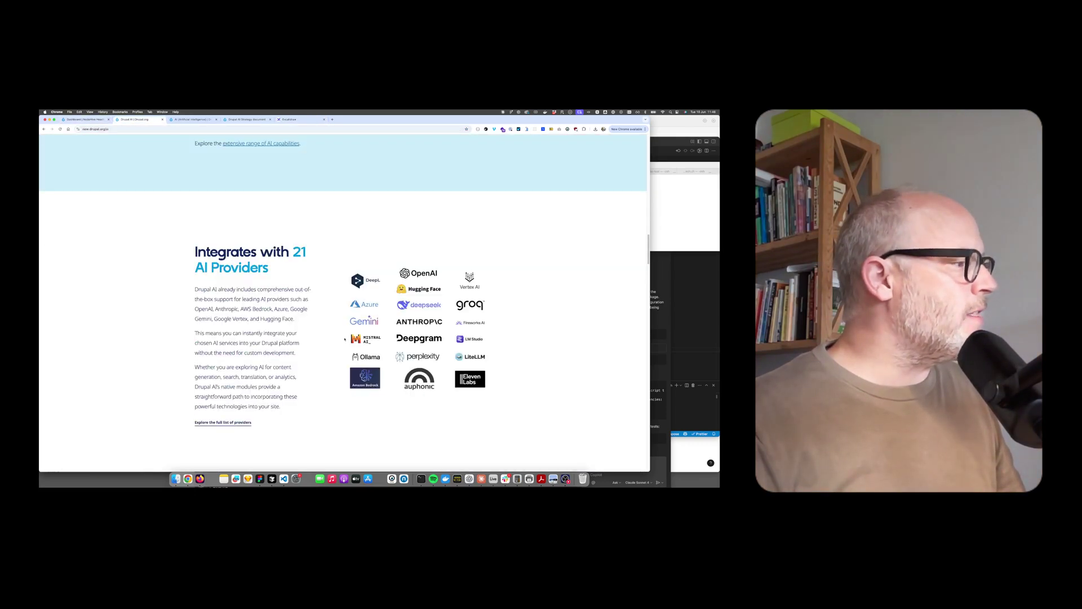
scroll(340, 348, "down", 1)
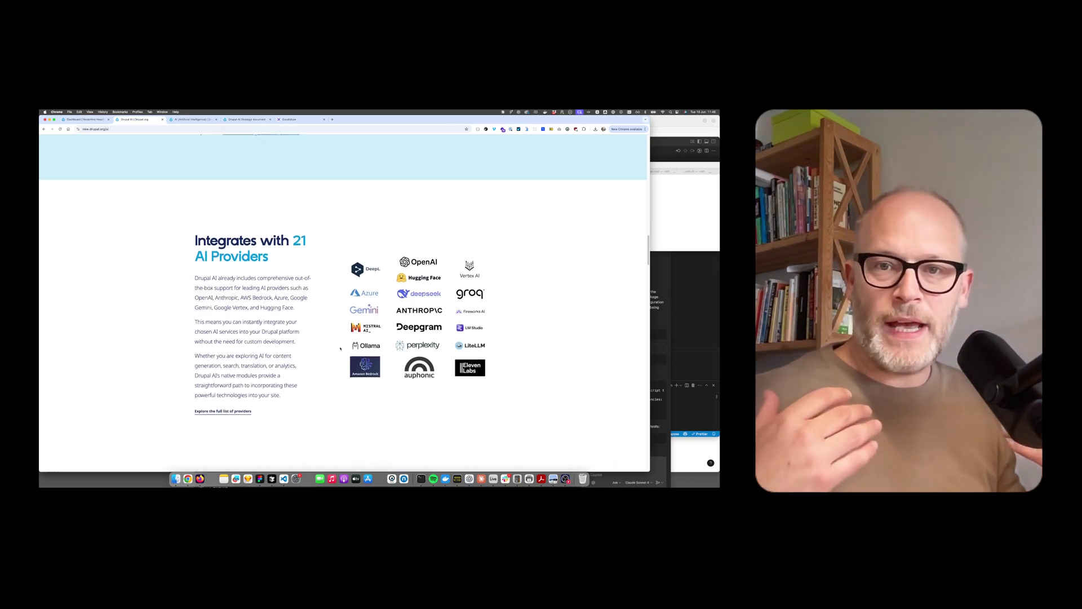
scroll(354, 371, "down", 2)
scroll(354, 371, "down", 5)
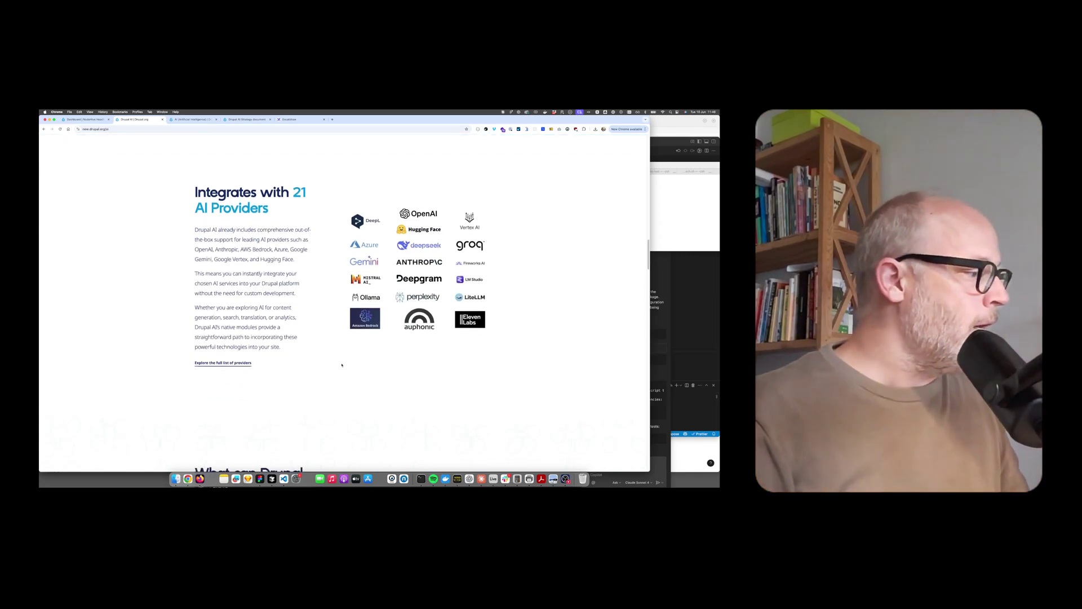
scroll(339, 364, "down", 4)
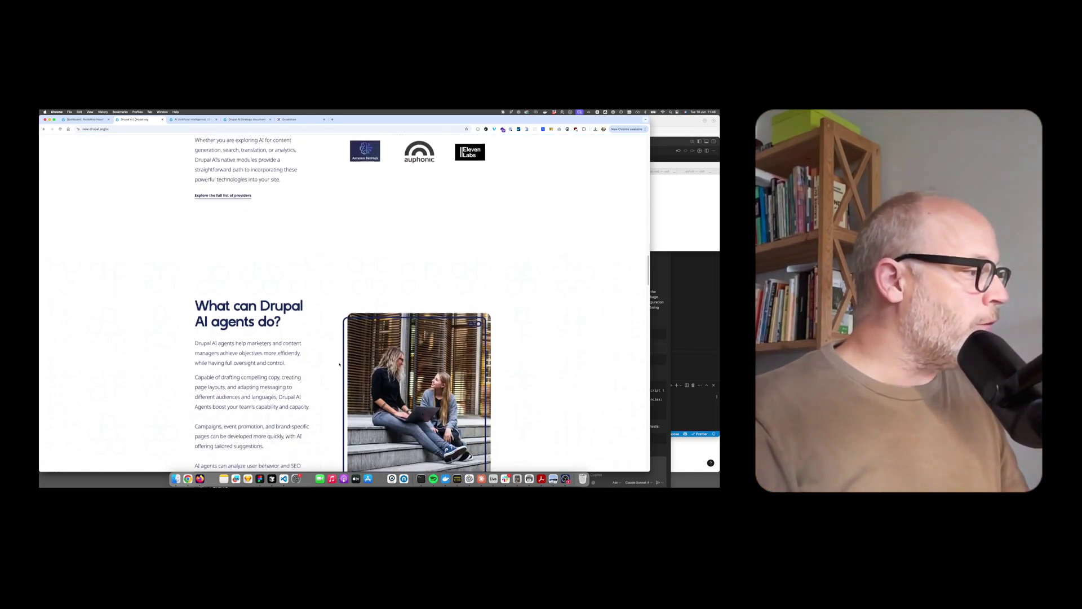
scroll(340, 370, "down", 2)
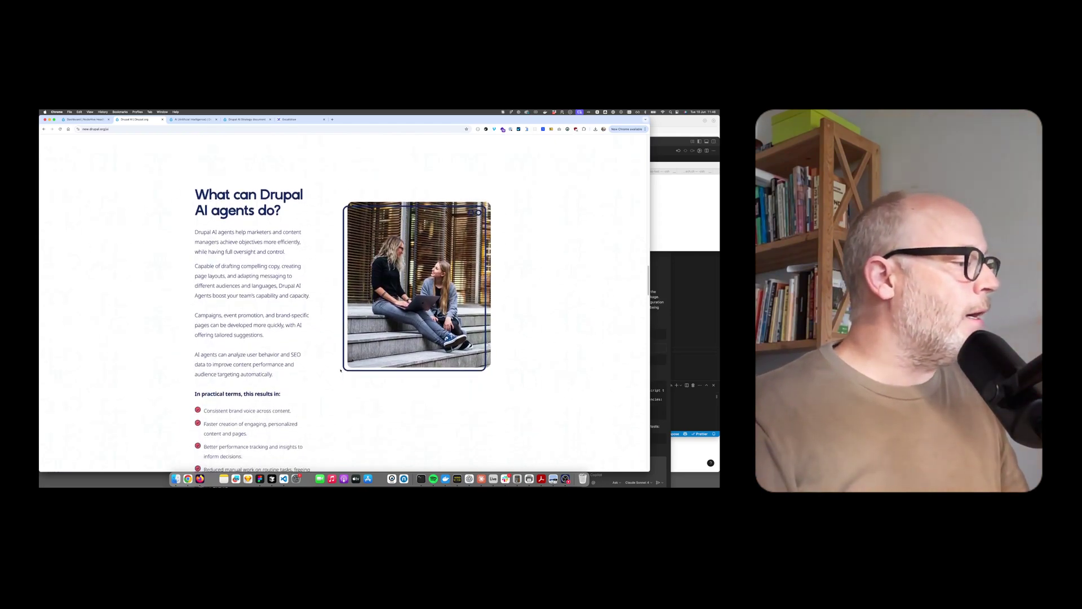
scroll(340, 366, "down", 1)
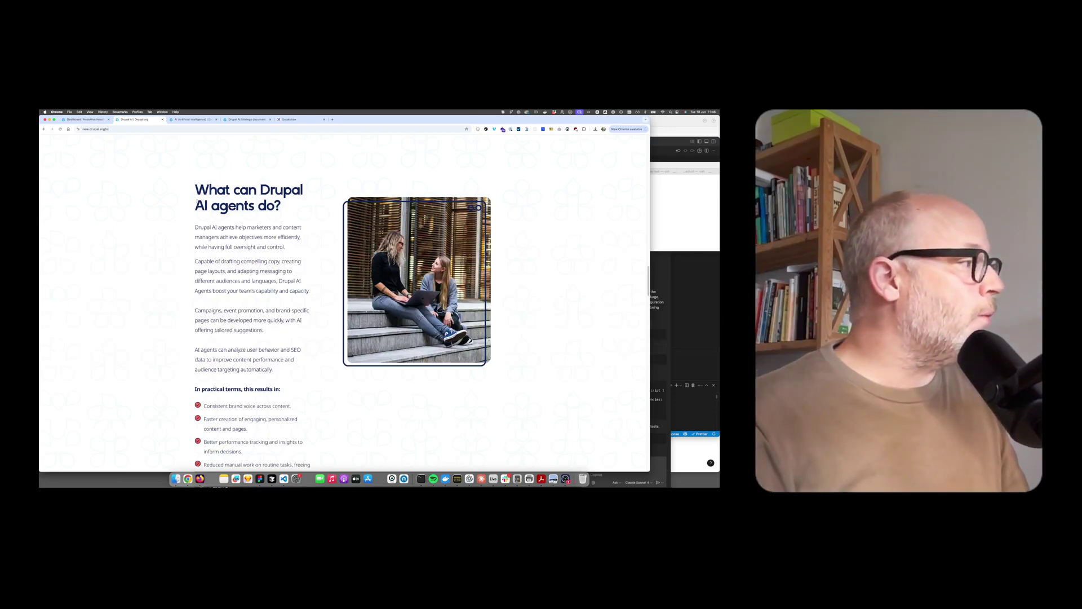
left_click_drag(197, 203, 259, 199)
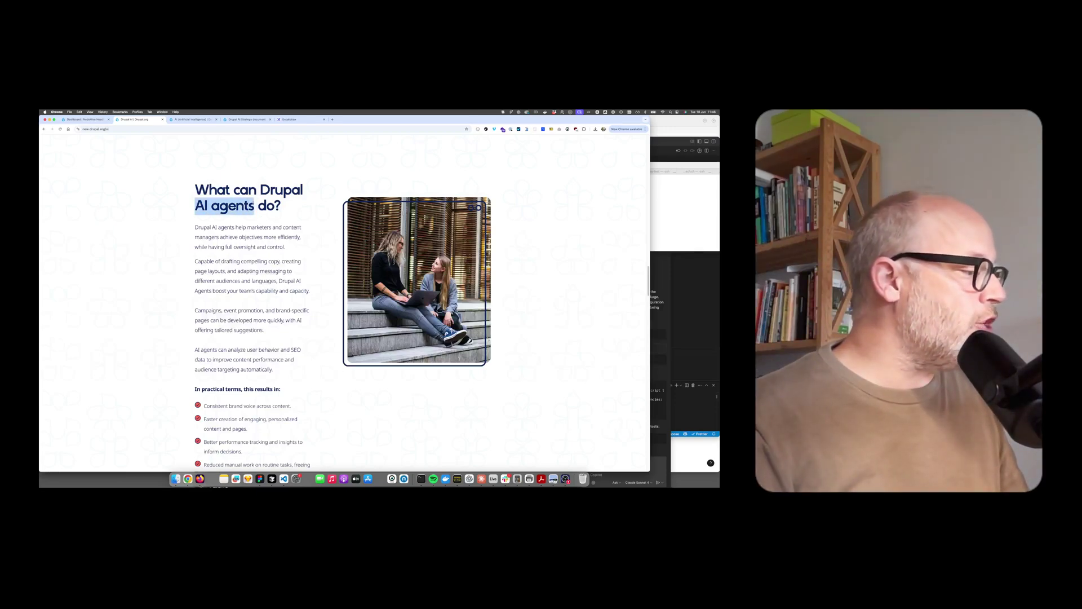
scroll(283, 347, "down", 4)
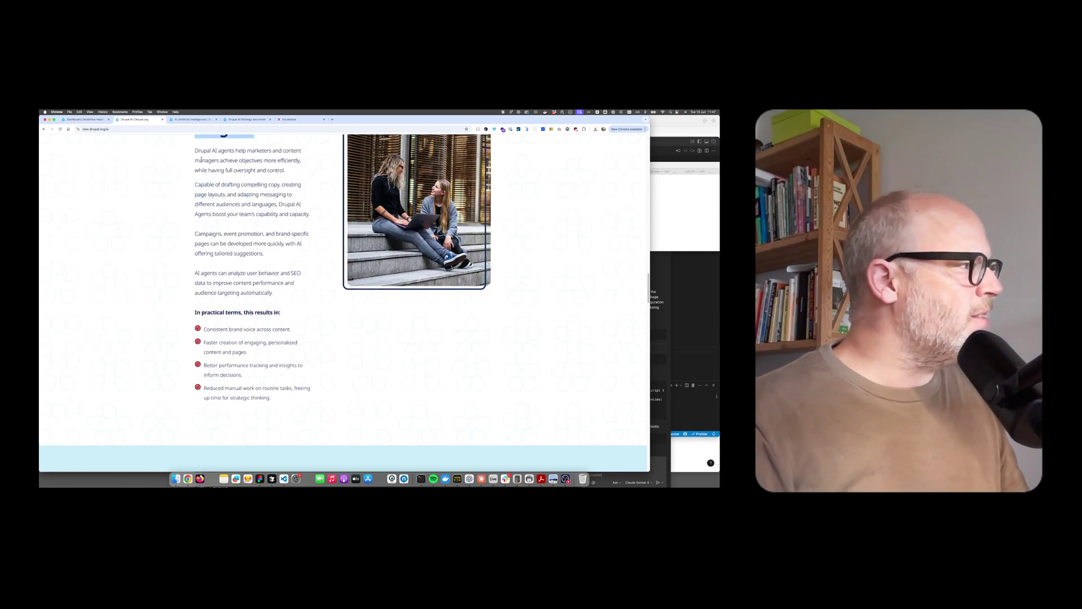
left_click_drag(201, 160, 288, 399)
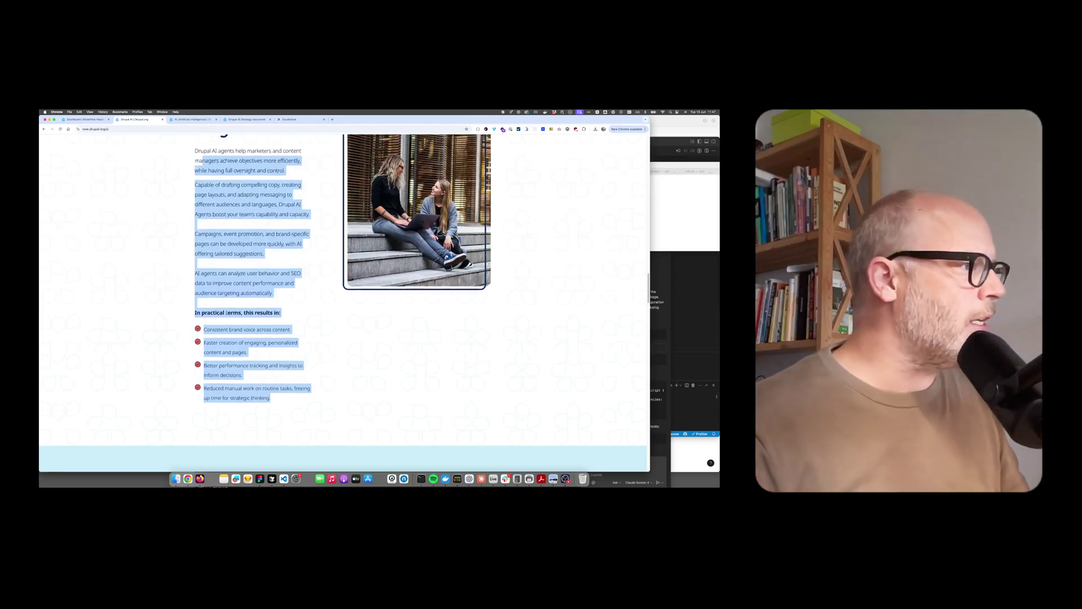
left_click(220, 277)
Step: Highlight the first two benefit bullets and the Drupal Agent Chatbot description
scroll(218, 273, "up", 1)
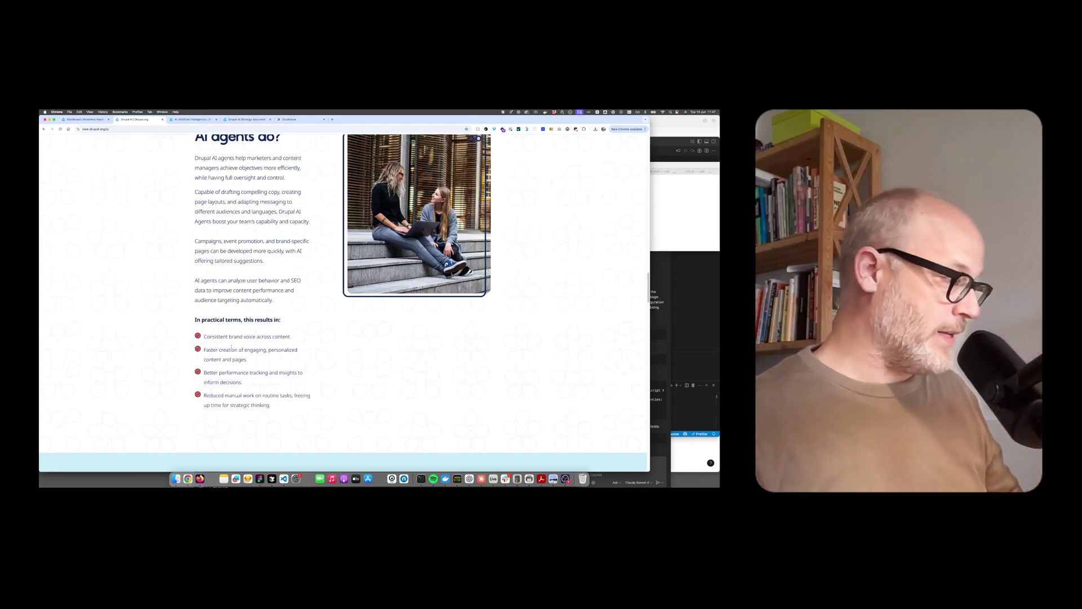
left_click_drag(204, 336, 272, 406)
left_click(273, 406)
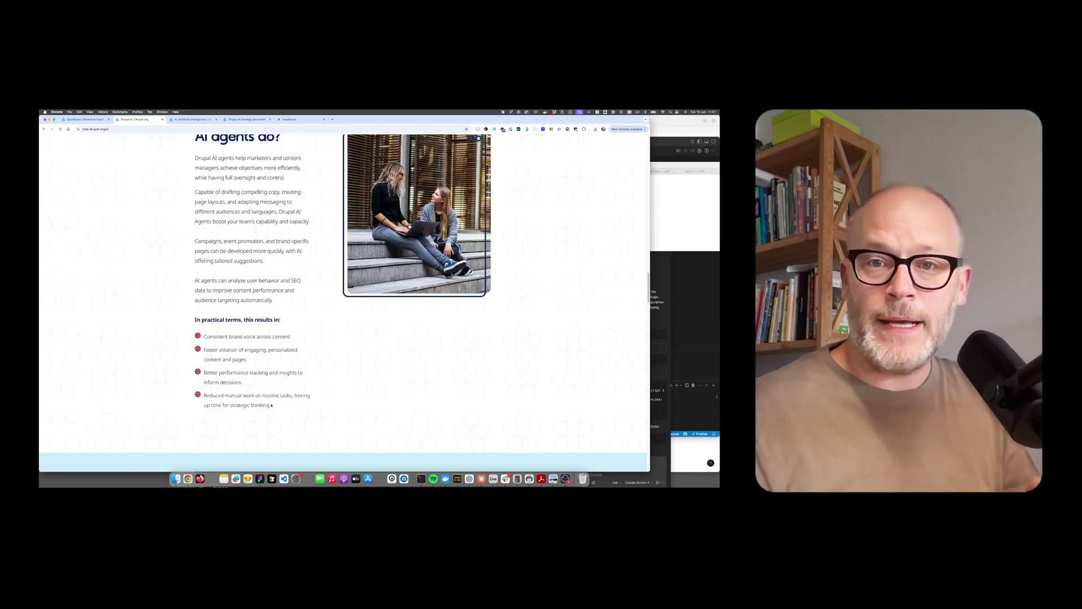
scroll(271, 405, "down", 5)
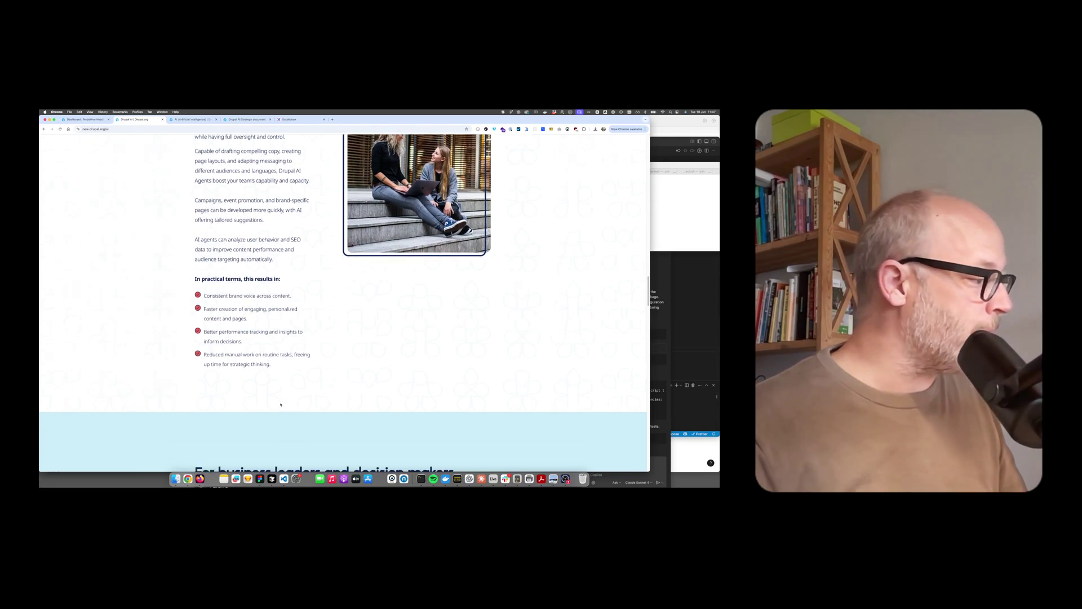
scroll(280, 404, "down", 9)
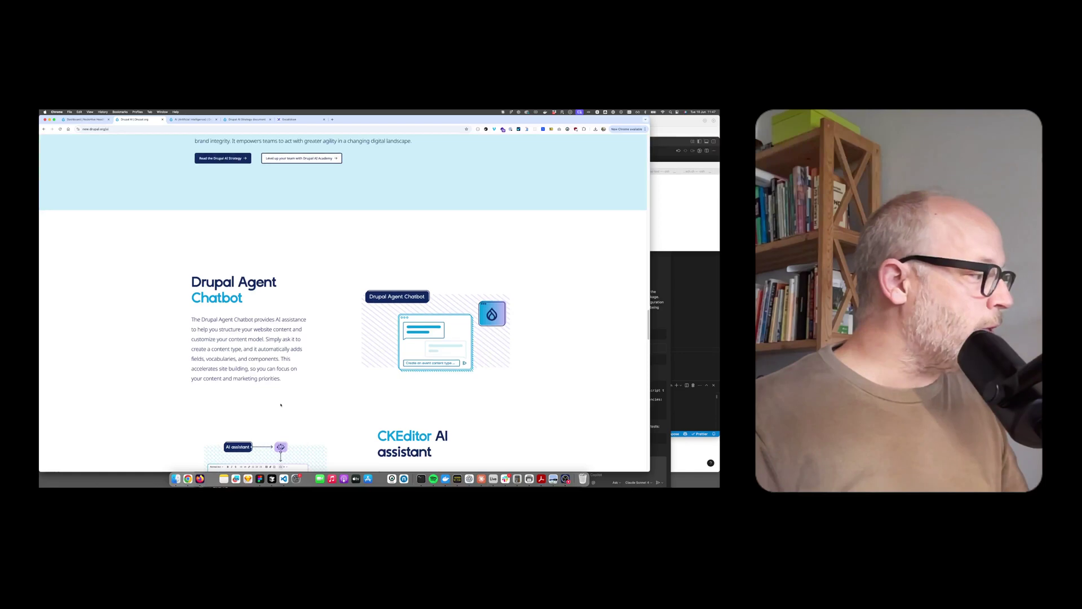
scroll(280, 404, "down", 1)
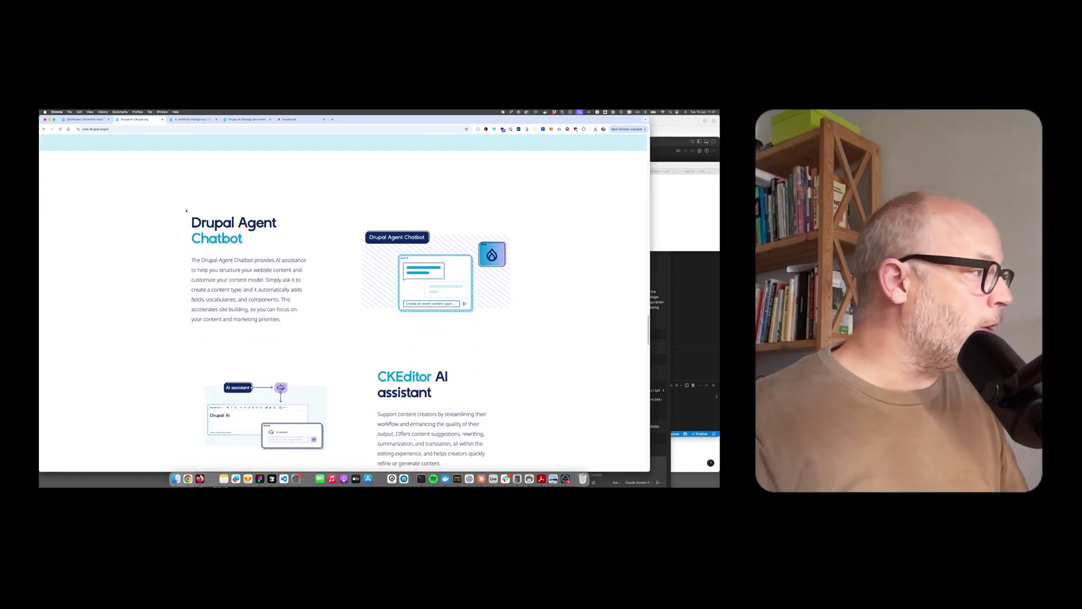
left_click_drag(186, 210, 295, 329)
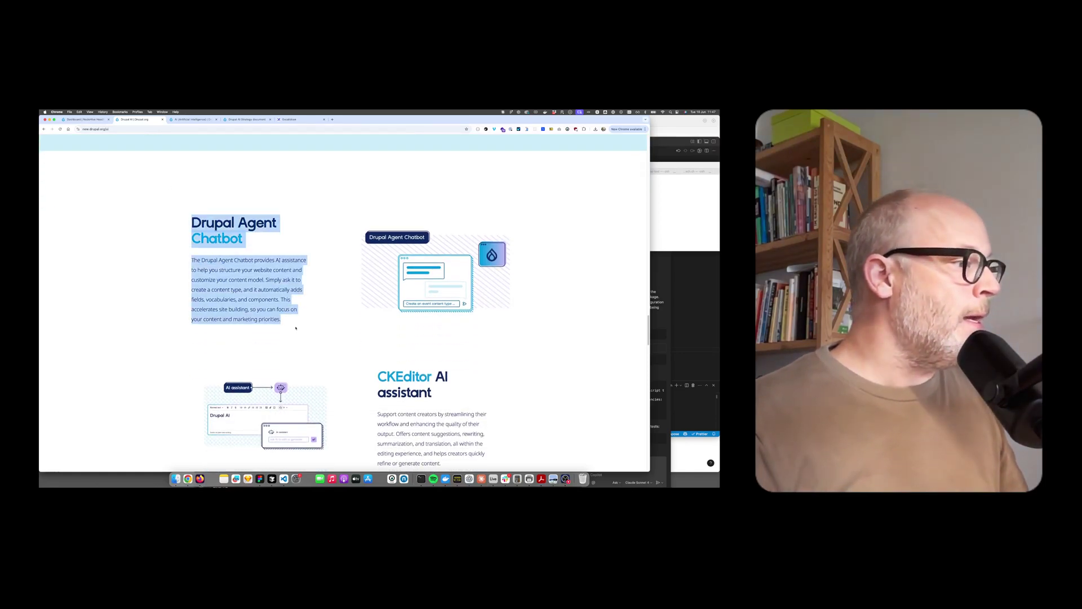
left_click(289, 315)
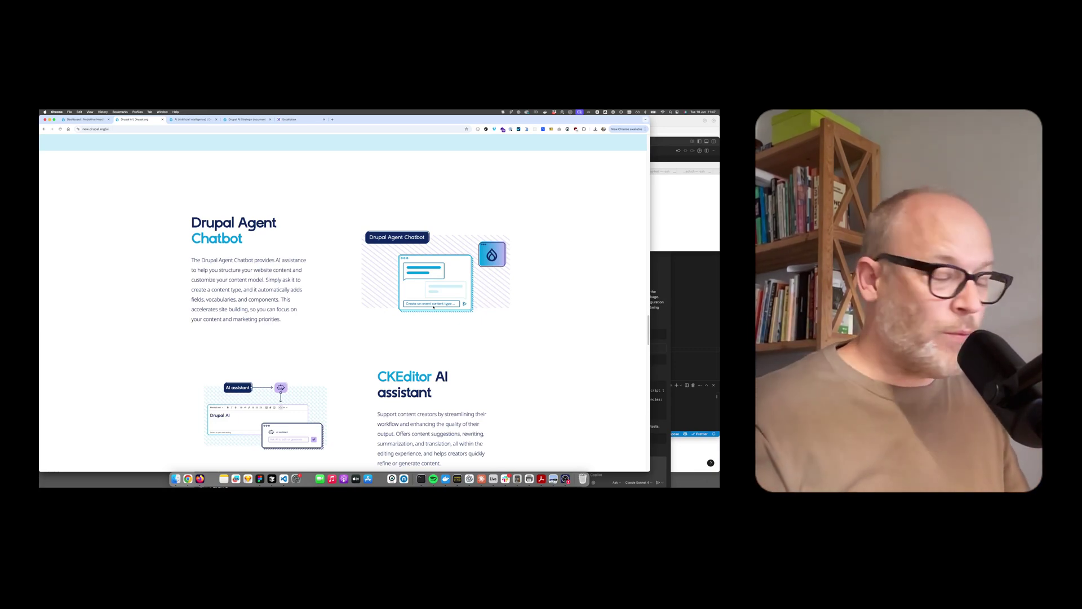
Step: Scroll on past AI Image Alt Text and highlight the AI Powered Search heading
scroll(433, 307, "down", 4)
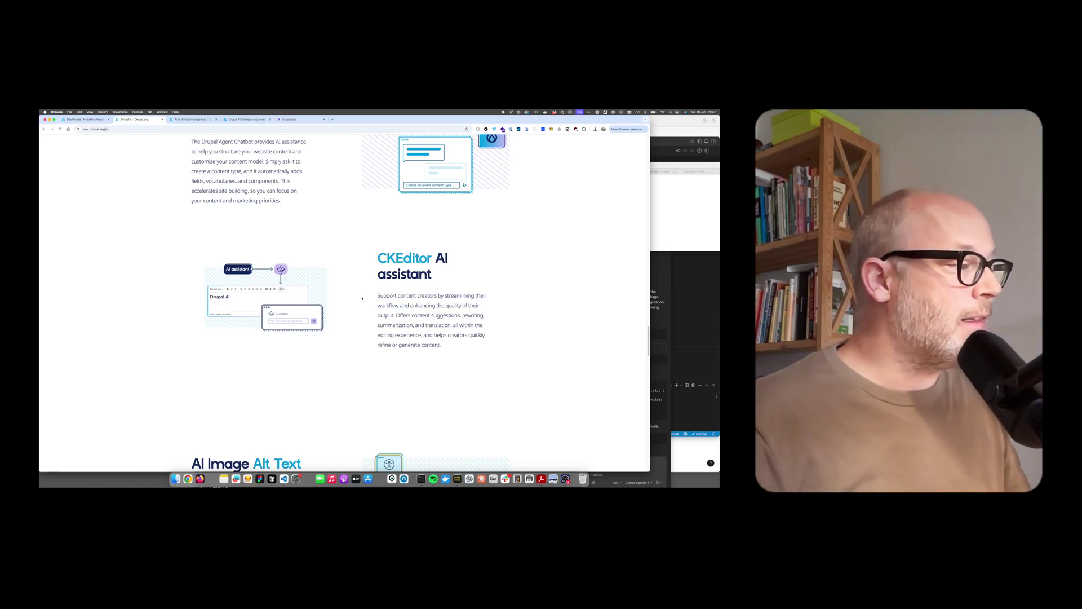
scroll(235, 272, "down", 1)
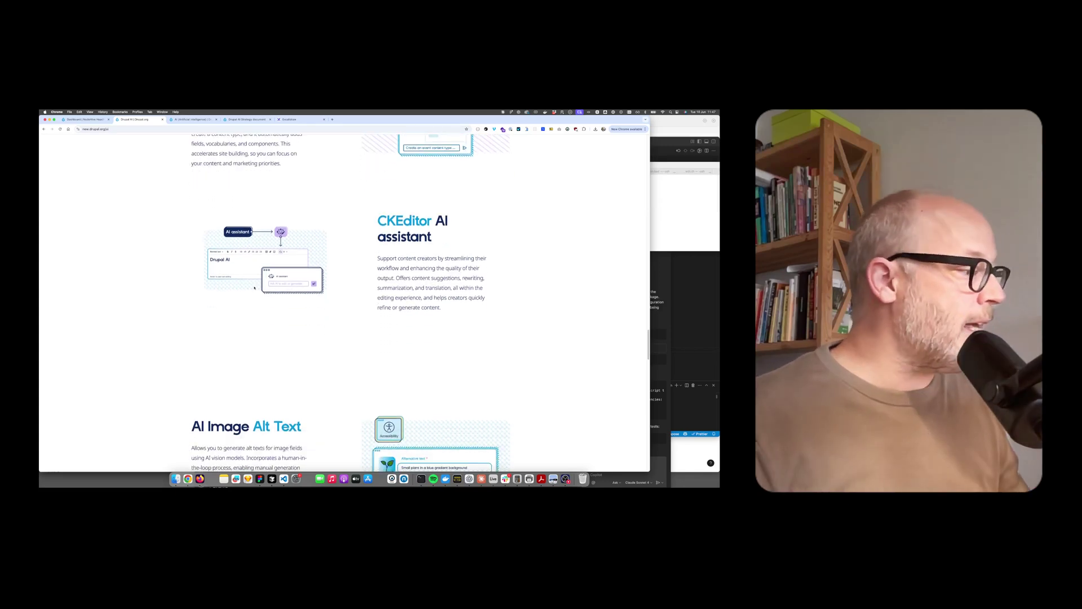
scroll(254, 288, "down", 4)
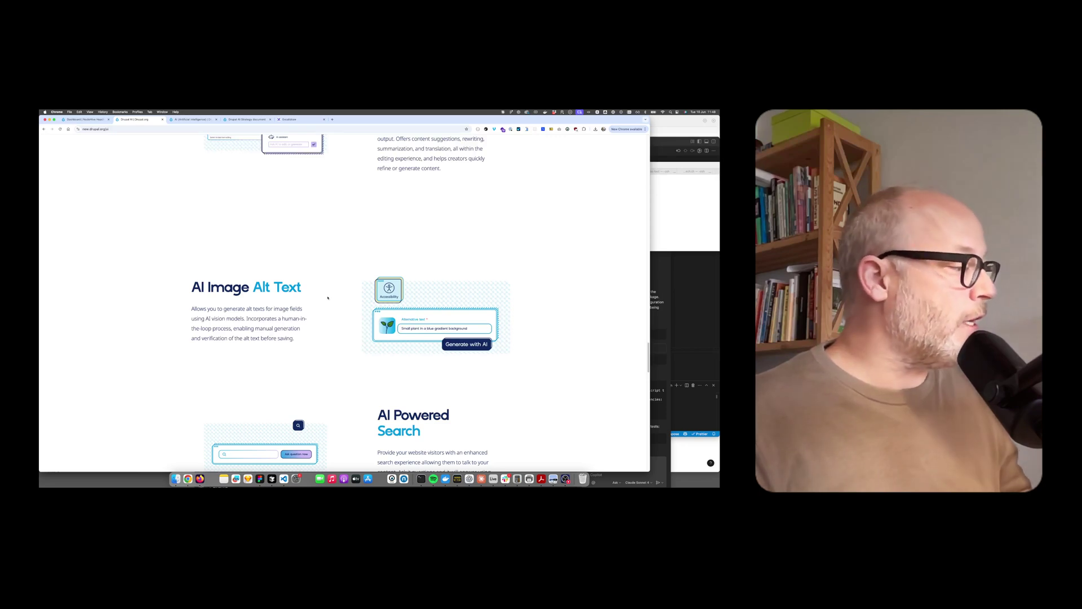
scroll(328, 298, "down", 3)
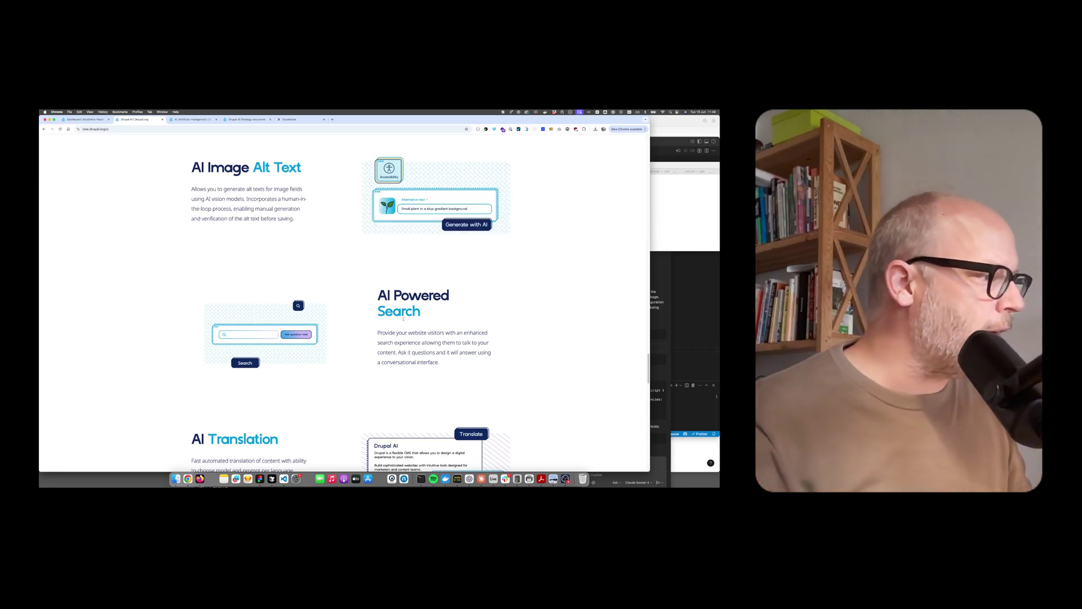
left_click_drag(379, 295, 381, 333)
Step: Scroll past AI Translation down to the Agentic Orchestration section and 'Start building' banner
left_click(439, 363)
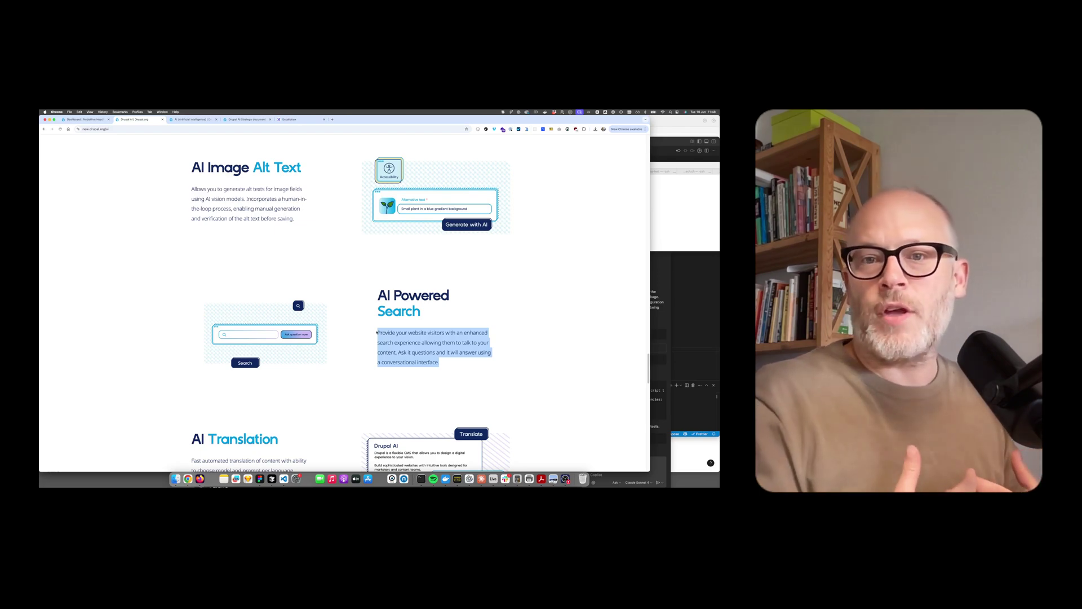
scroll(372, 286, "down", 5)
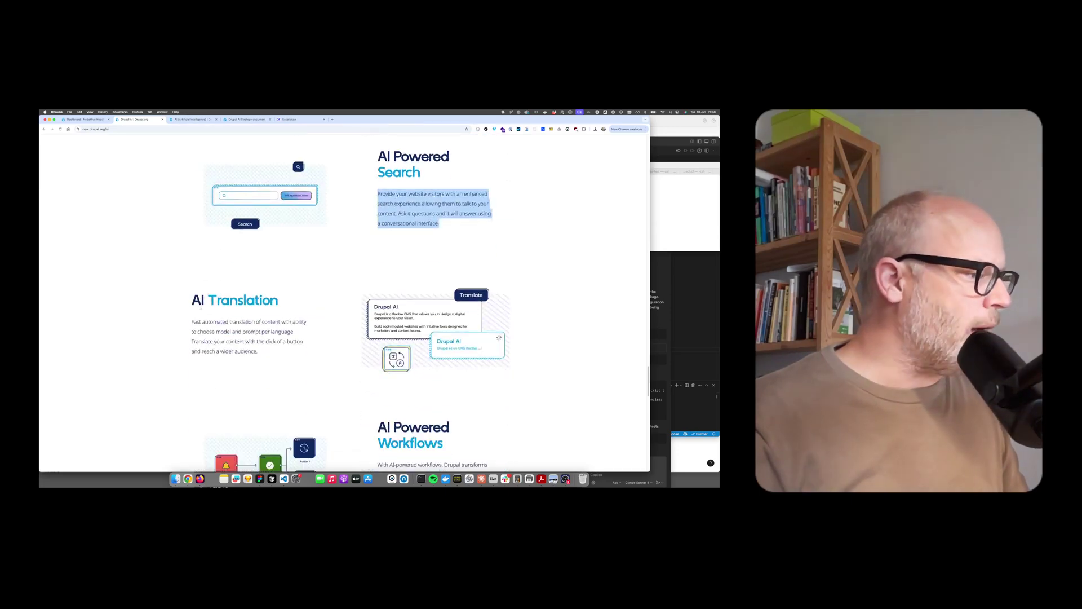
scroll(272, 343, "down", 5)
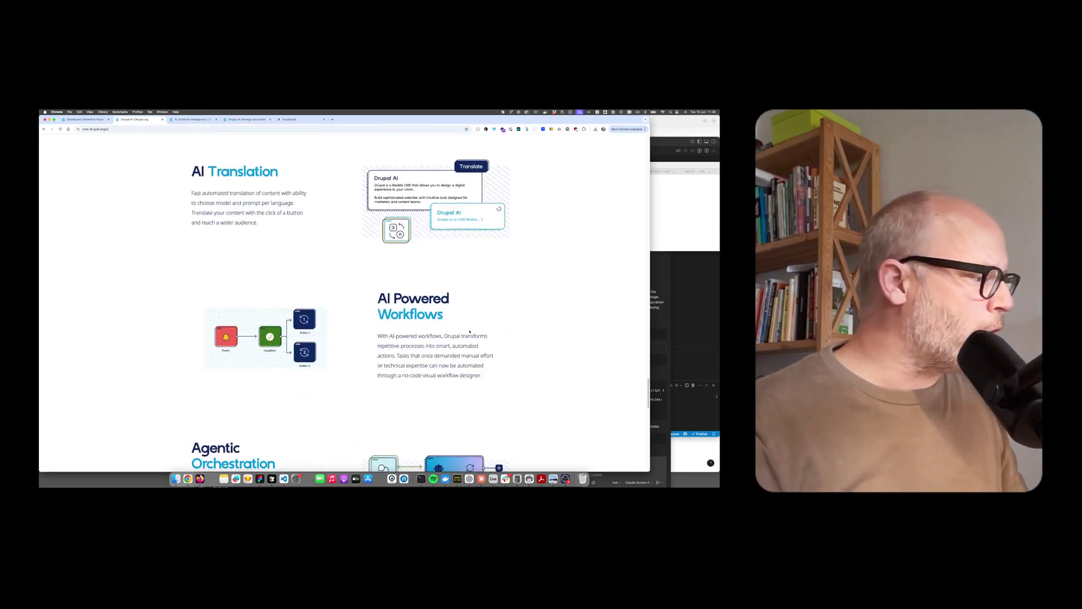
scroll(259, 287, "down", 5)
scroll(209, 300, "down", 1)
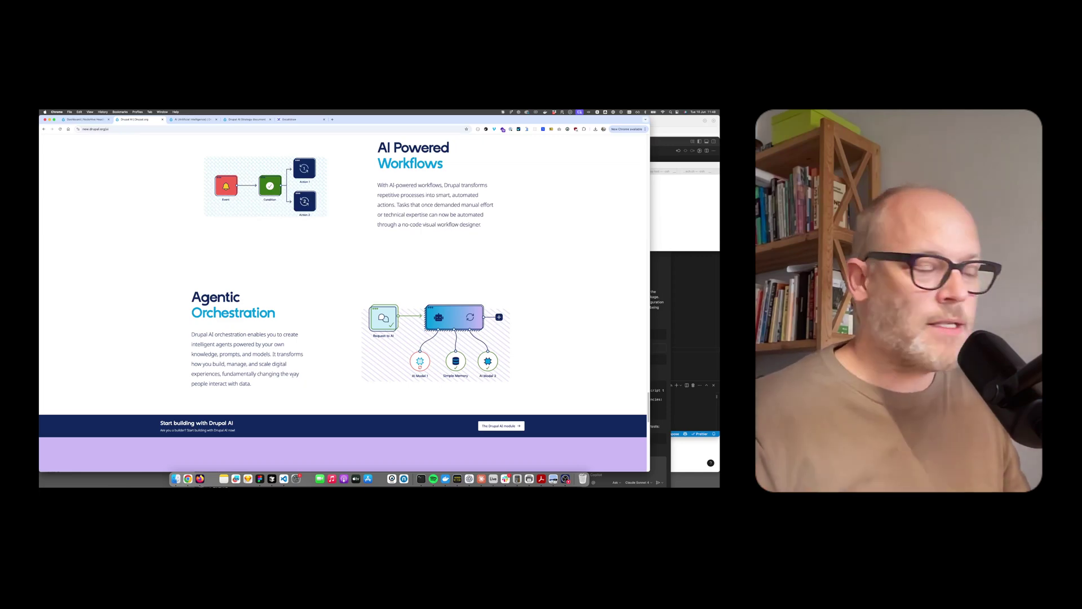
Step: Open 'Read the Drupal AI Strategy' from the top of the page and skim the initiative announcement
scroll(288, 360, "up", 10)
scroll(280, 343, "up", 15)
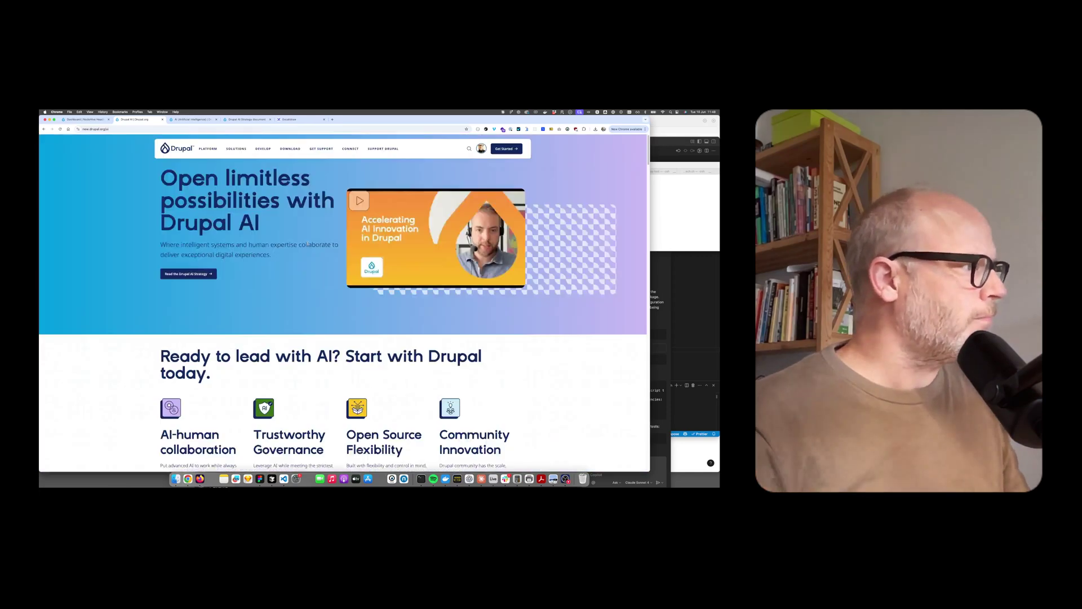
scroll(216, 144, "down", 3)
scroll(216, 144, "up", 3)
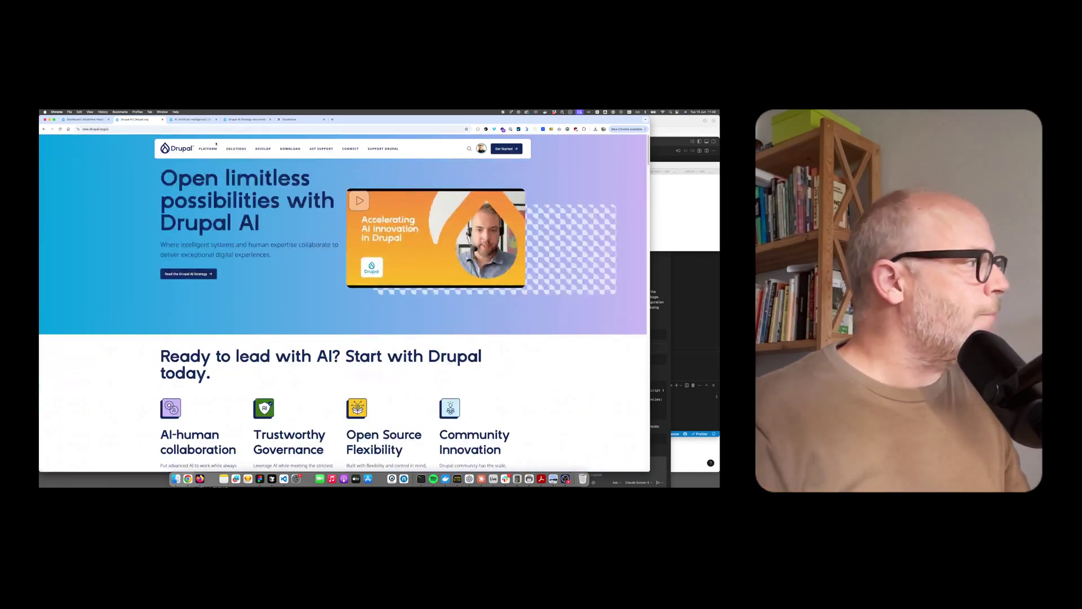
left_click(182, 276)
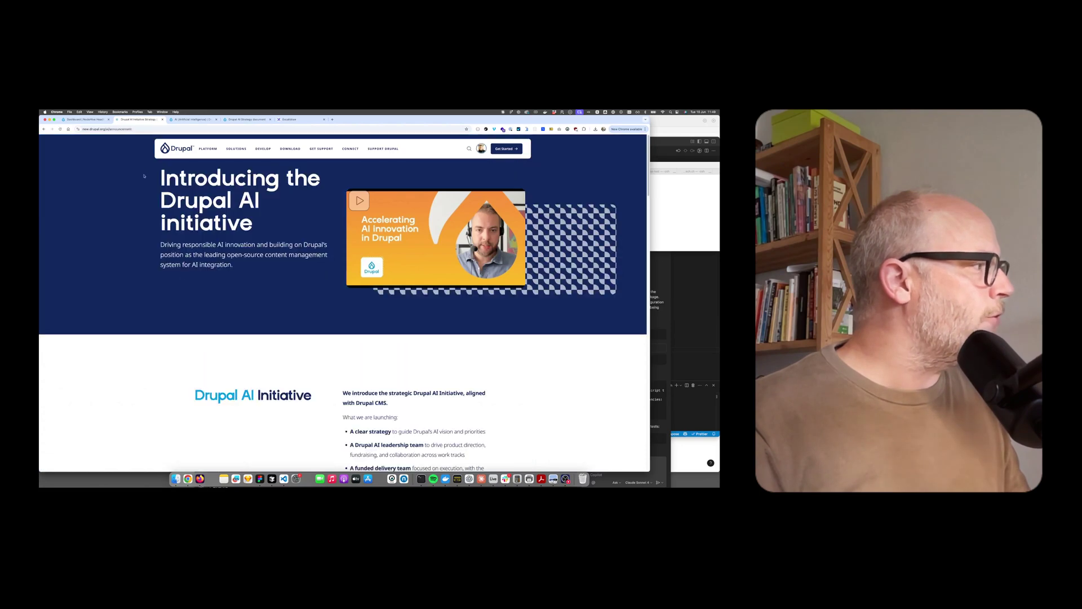
scroll(234, 216, "down", 2)
scroll(235, 216, "down", 3)
scroll(235, 219, "down", 3)
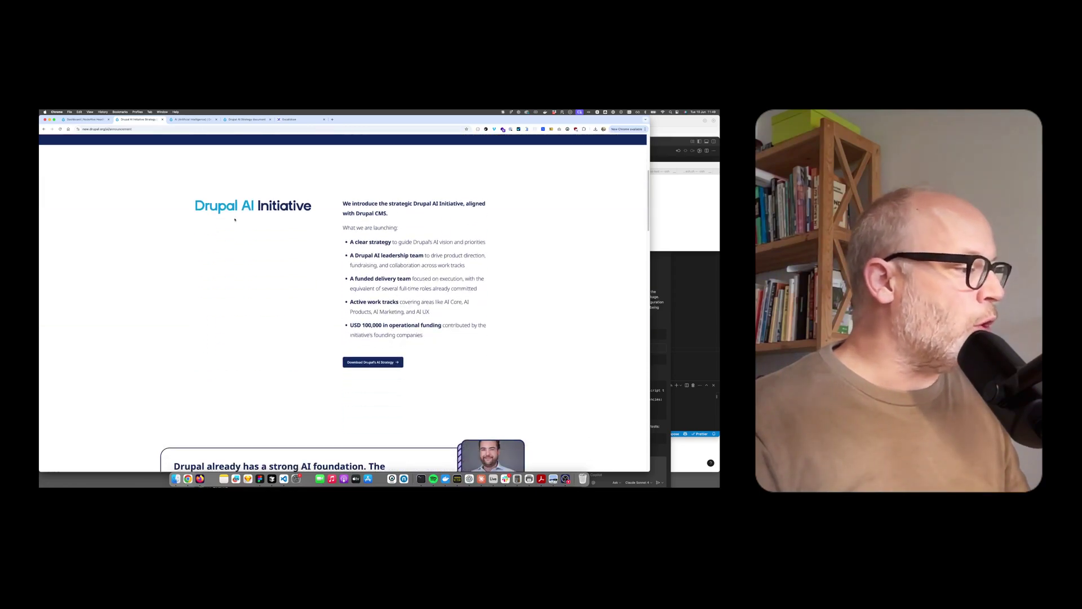
scroll(235, 220, "up", 1)
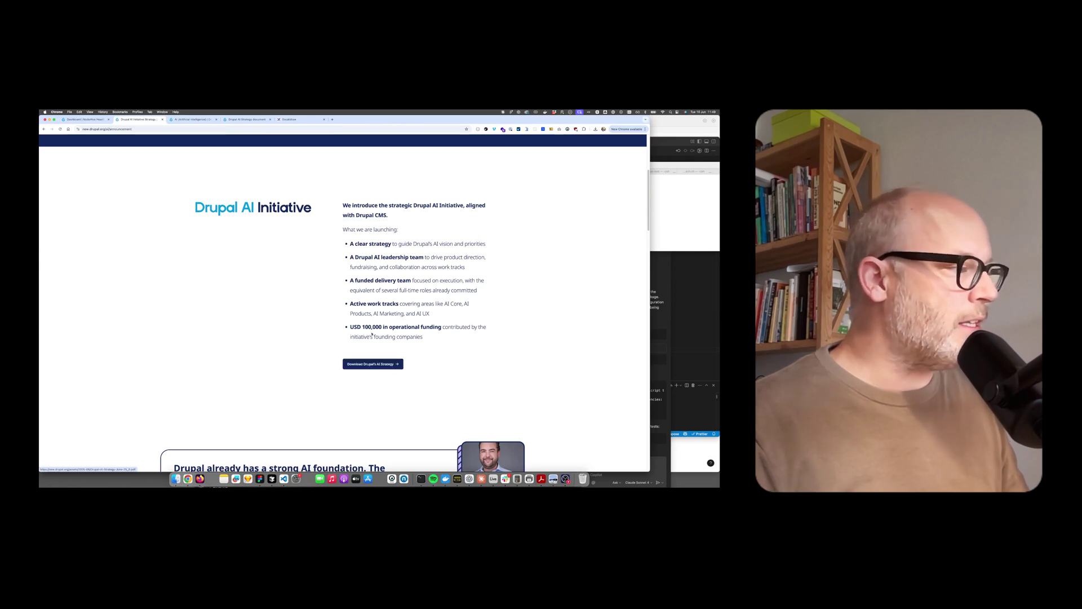
left_click(206, 121)
left_click(231, 120)
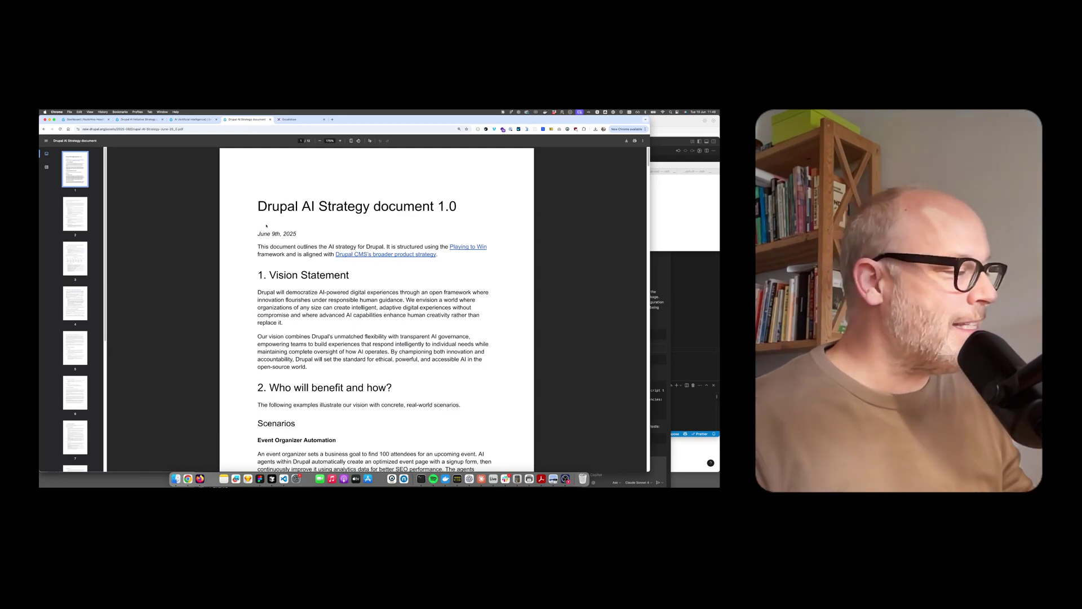
scroll(266, 314, "down", 2)
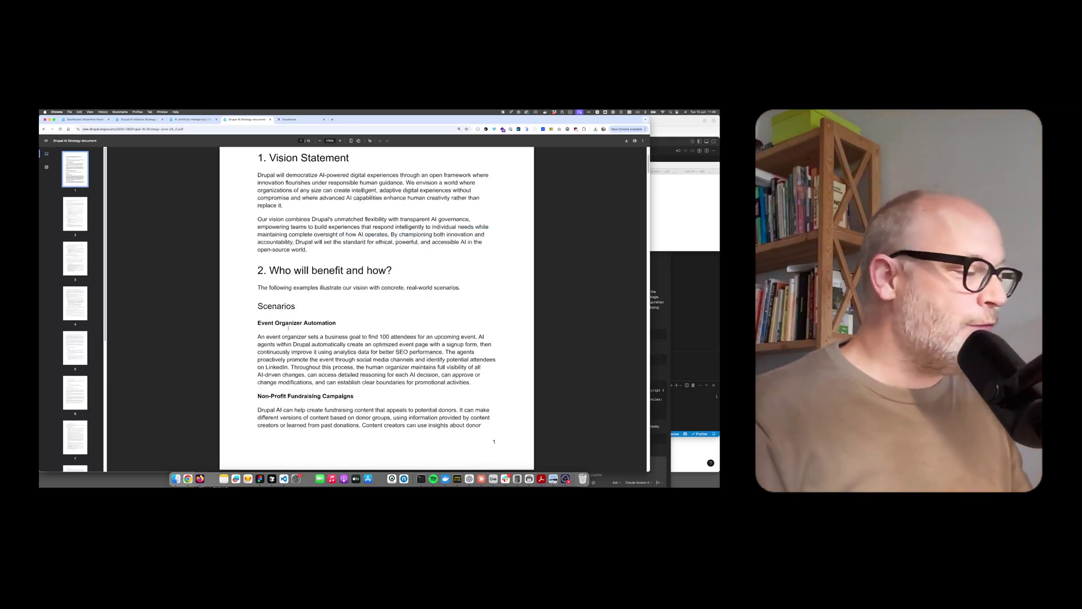
scroll(288, 328, "down", 5)
scroll(288, 328, "down", 15)
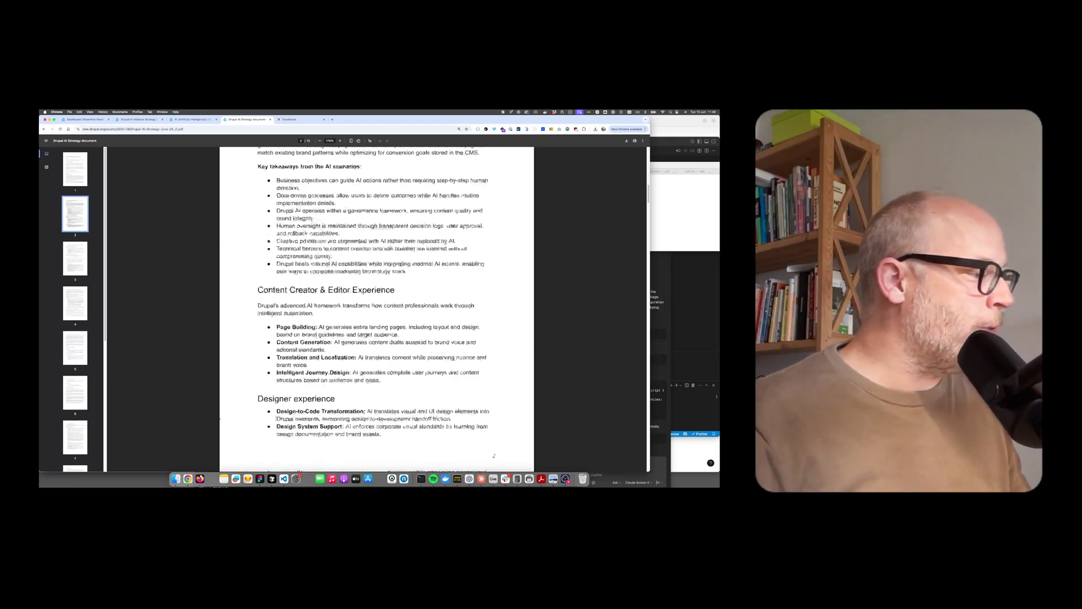
scroll(287, 333, "down", 4)
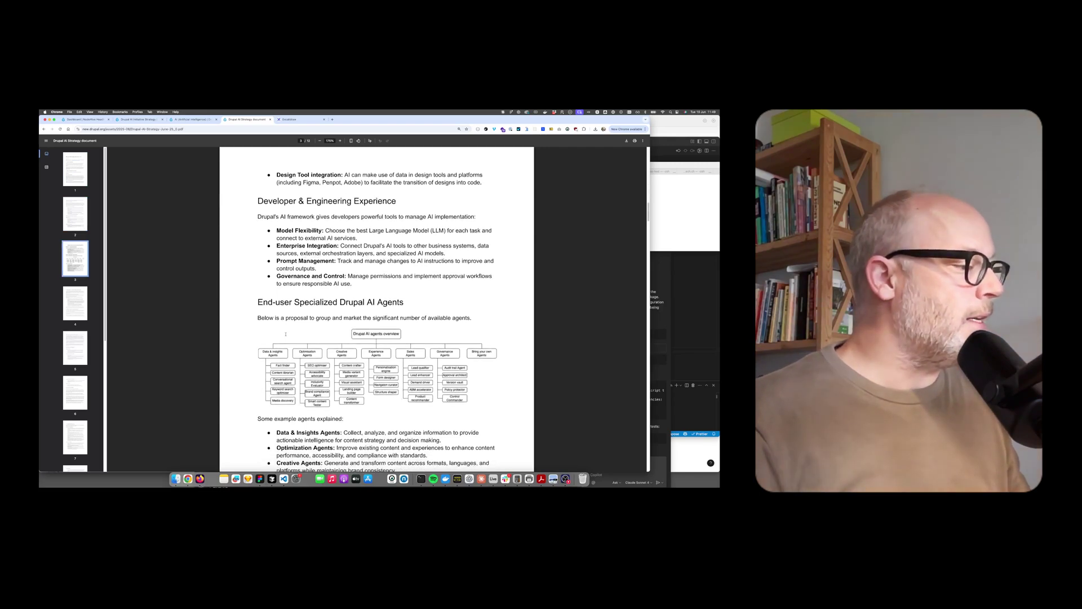
scroll(285, 335, "down", 4)
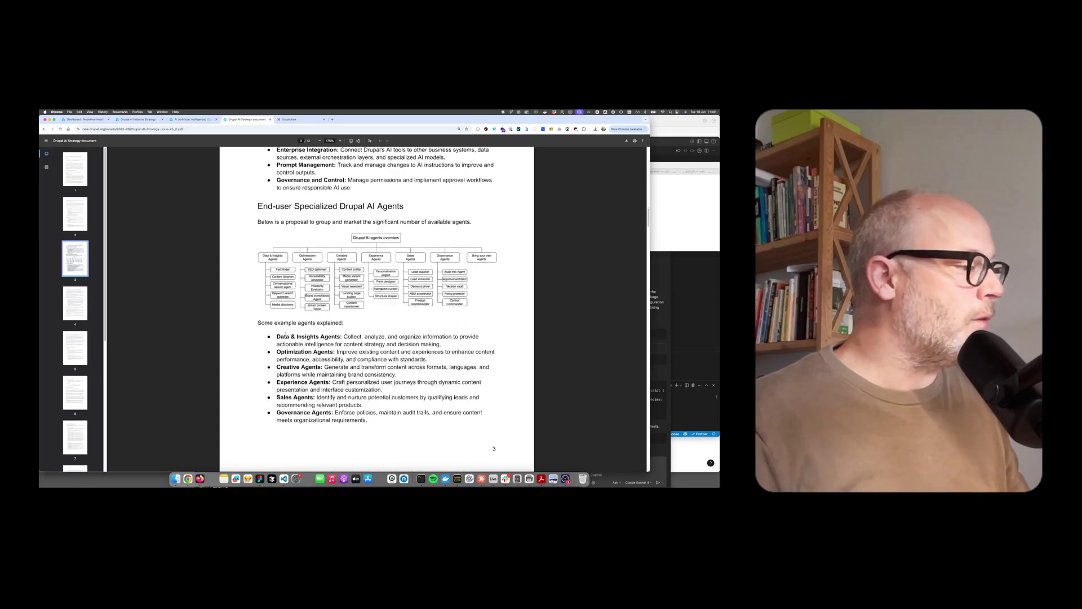
scroll(283, 310, "down", 3)
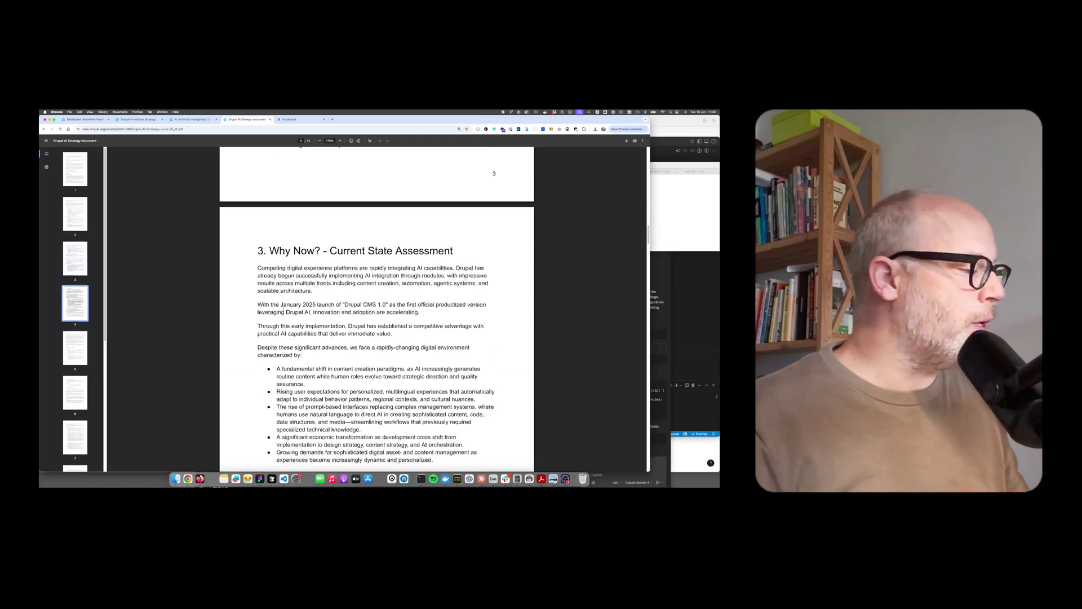
scroll(285, 312, "down", 15)
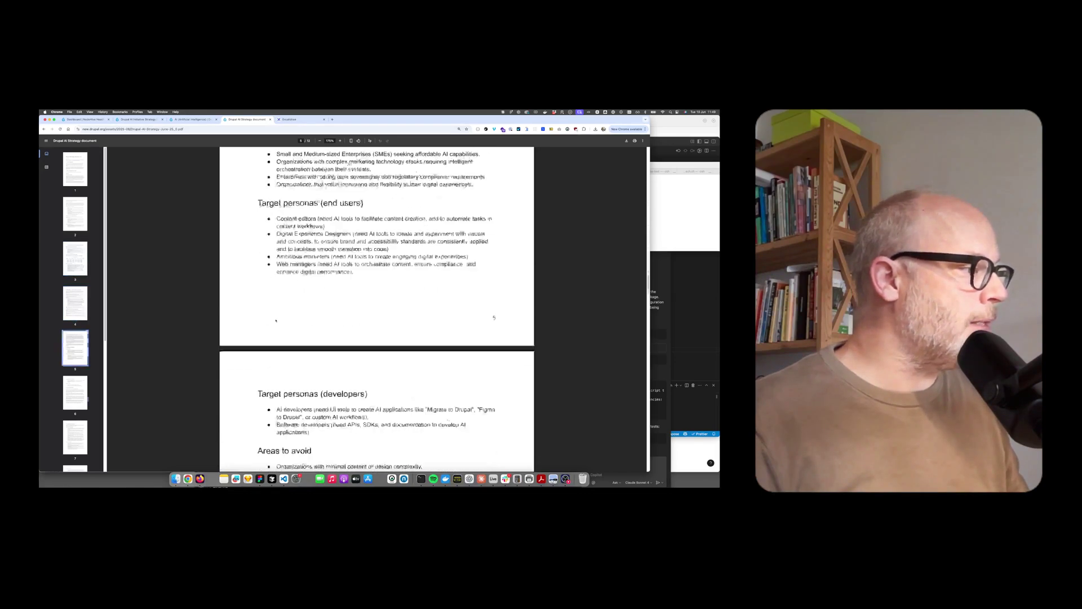
scroll(272, 322, "down", 12)
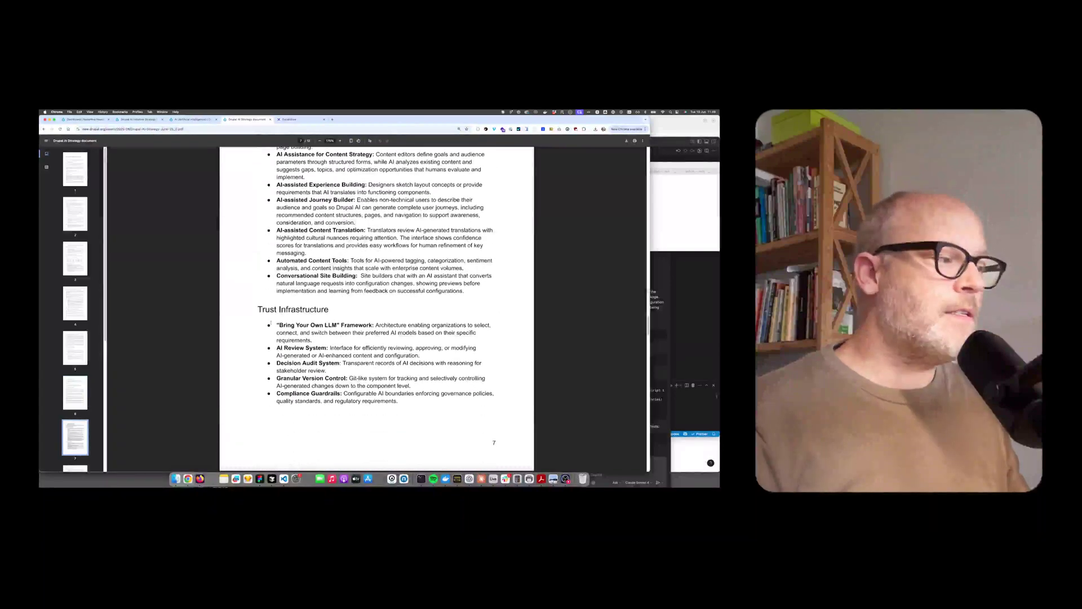
scroll(272, 322, "down", 3)
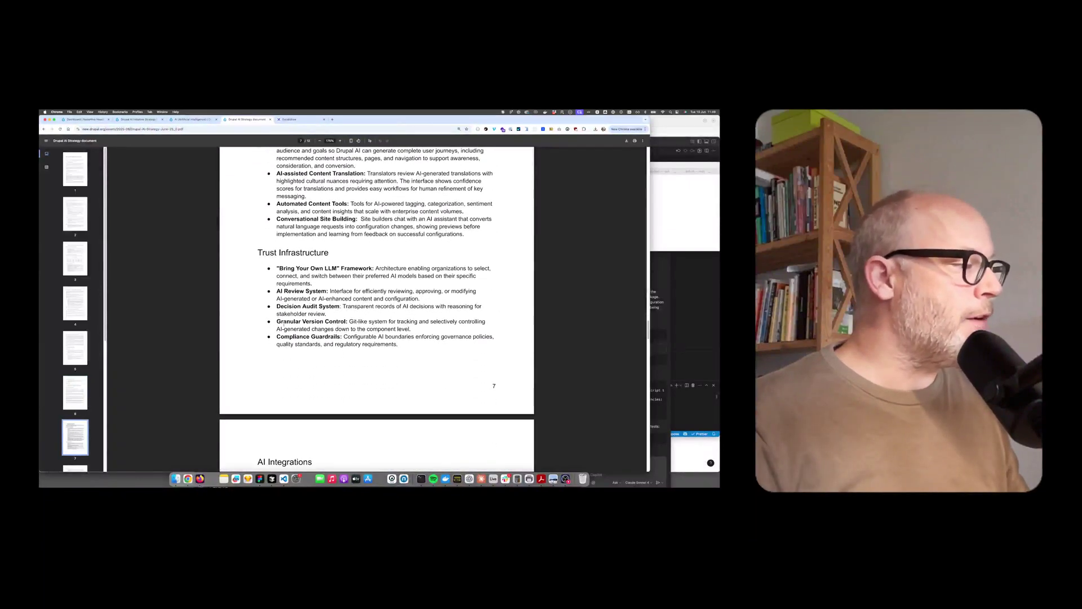
scroll(287, 323, "down", 3)
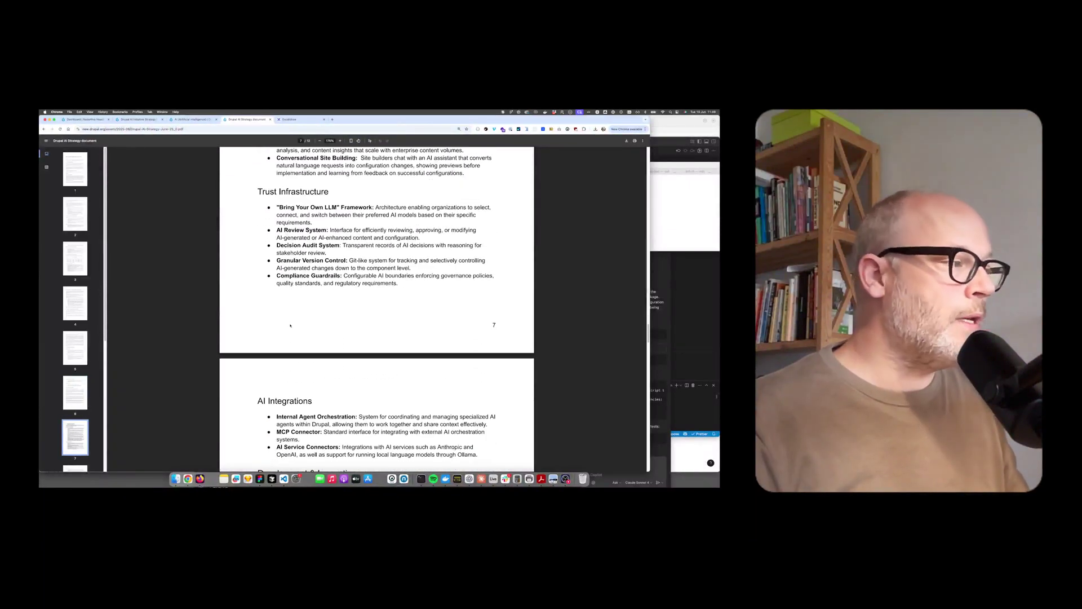
scroll(290, 325, "down", 5)
scroll(260, 274, "up", 20)
scroll(260, 275, "up", 10)
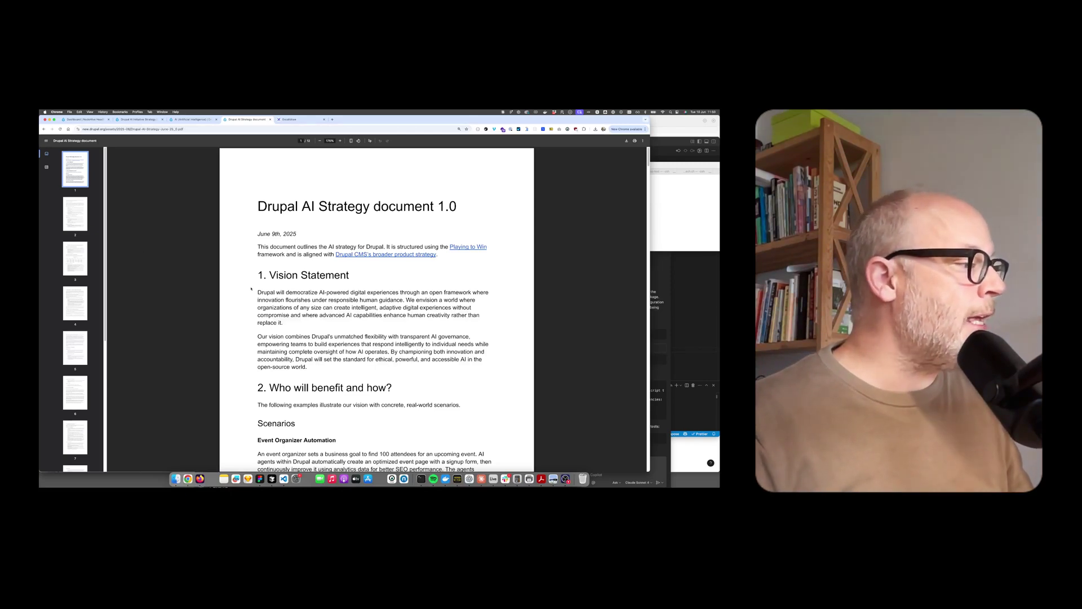
Step: Highlight the first Vision Statement sentence, 'adaptive digital experiences', and the opening paragraph
left_click_drag(287, 293, 323, 292)
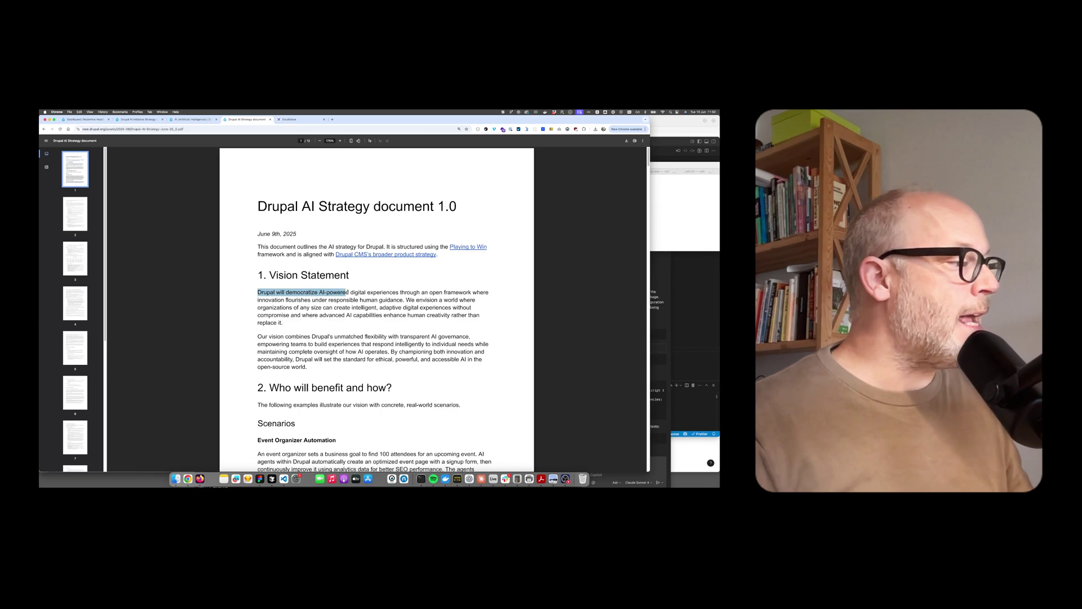
mouse_move(407, 293)
left_mouse_down()
mouse_move(457, 293)
mouse_move(298, 300)
mouse_move(401, 300)
left_mouse_up()
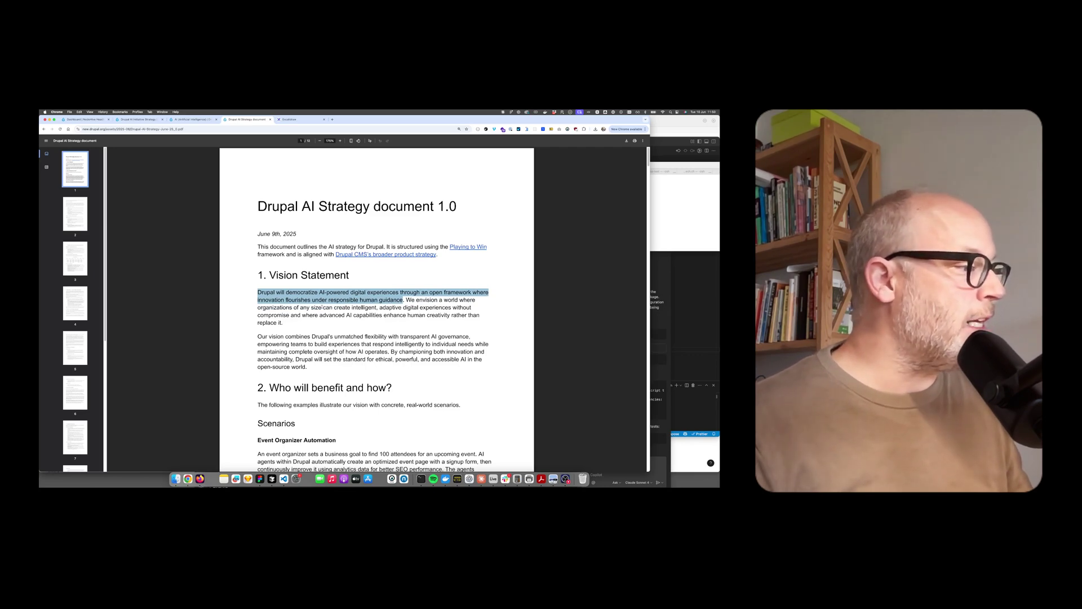
left_click(378, 307)
left_click_drag(393, 307, 451, 307)
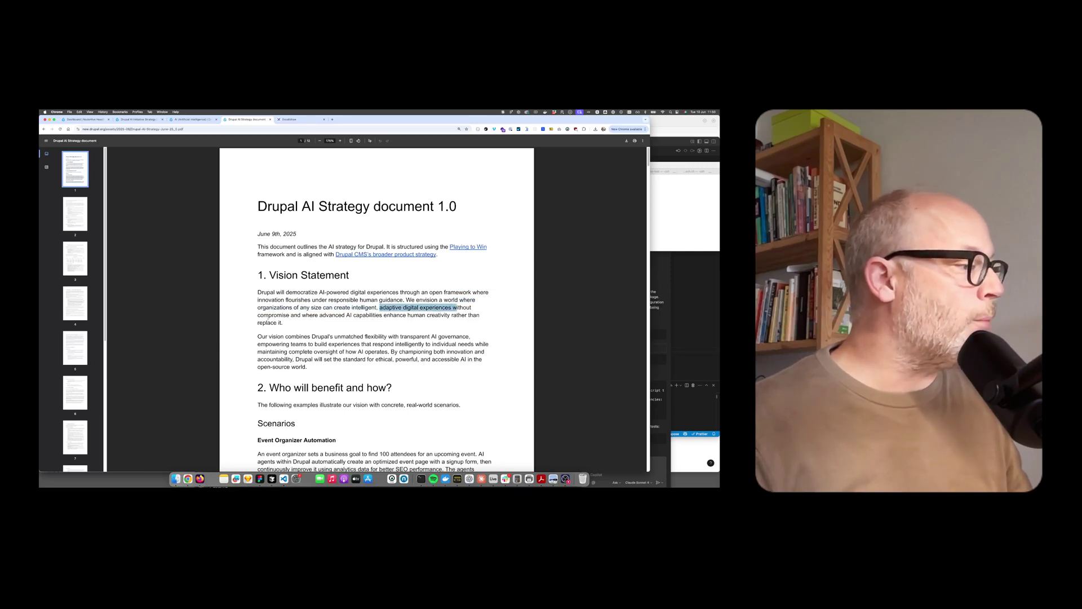
left_click(361, 315)
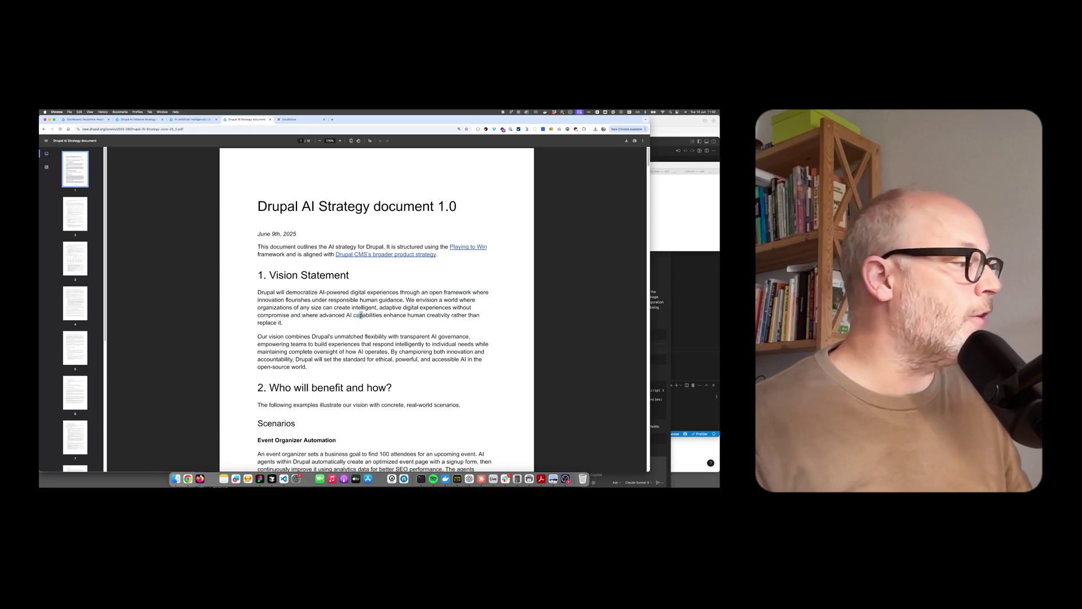
triple_click(299, 322)
left_click(290, 319)
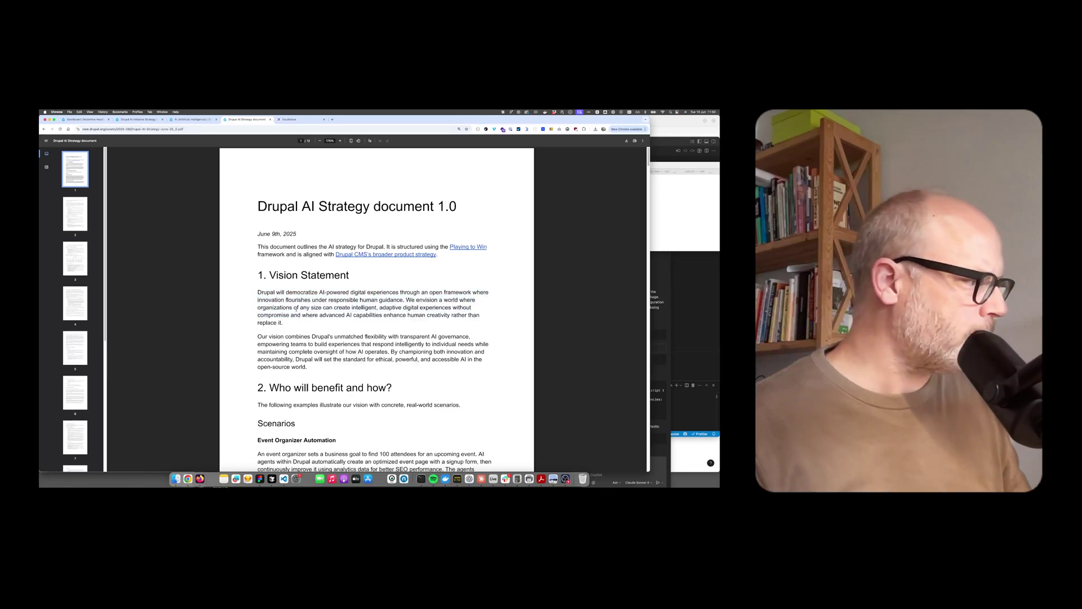
triple_click(289, 319)
left_click(269, 298)
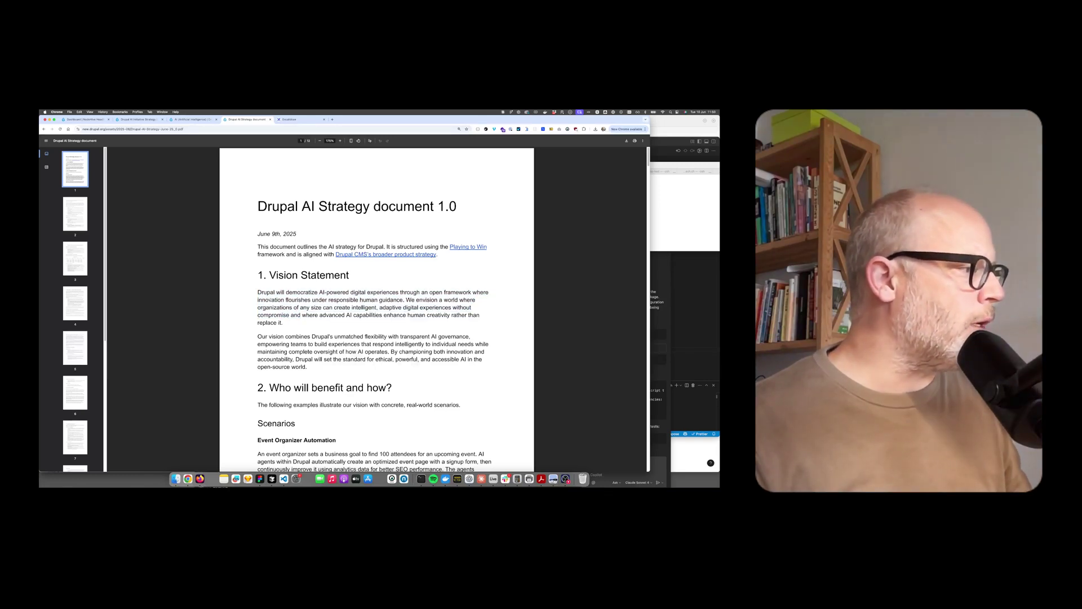
left_click_drag(254, 292, 285, 324)
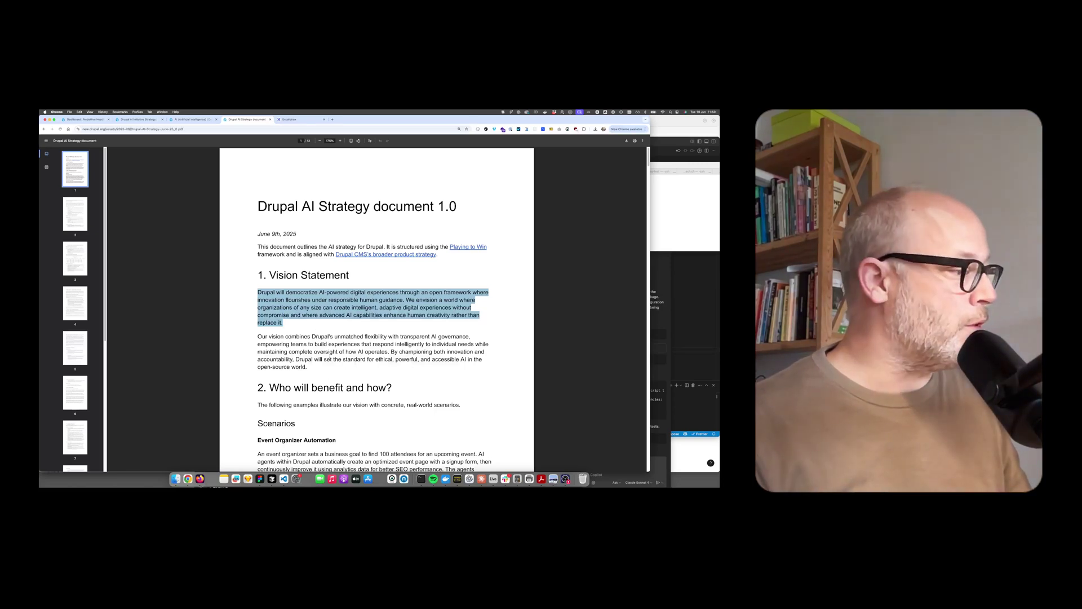
scroll(330, 357, "down", 1)
scroll(330, 364, "up", 1)
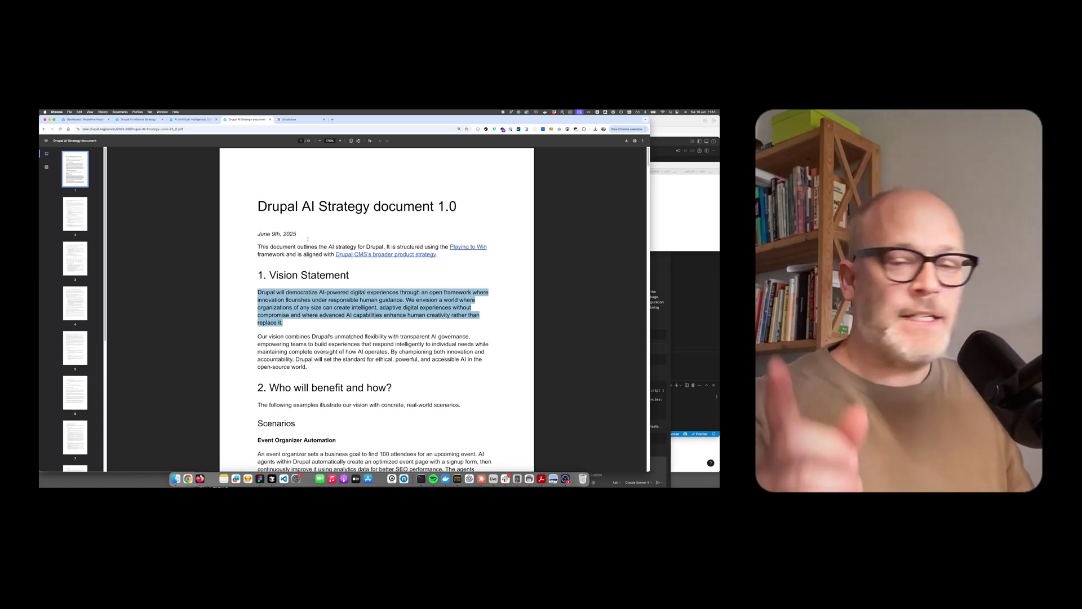
Step: From the NodeHive dashboard, open Content types and reload it under the /en/ English prefix
left_click(140, 120)
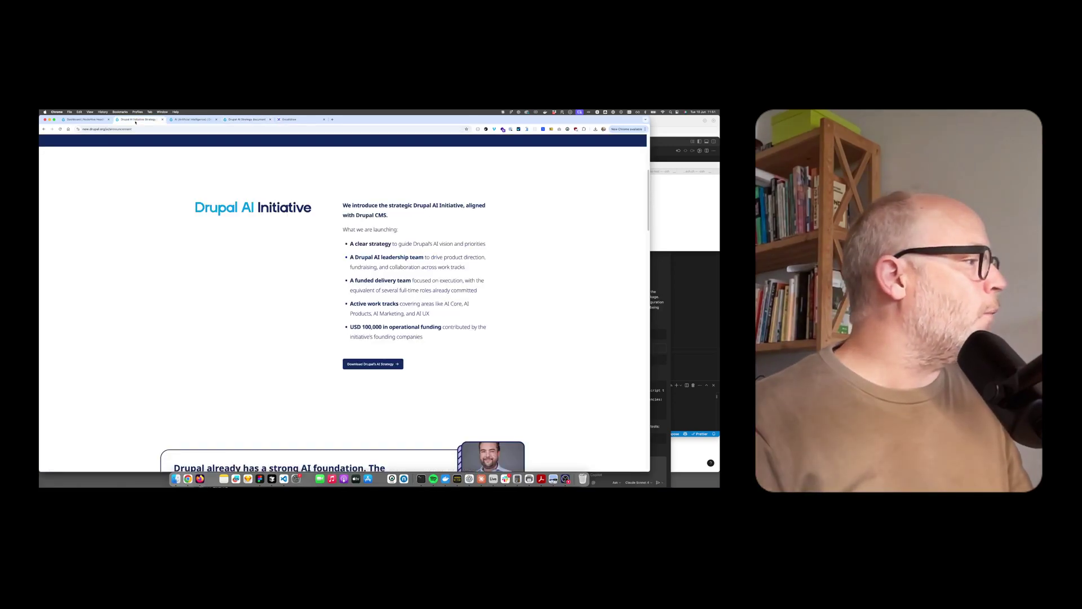
left_click(182, 120)
key("super+1")
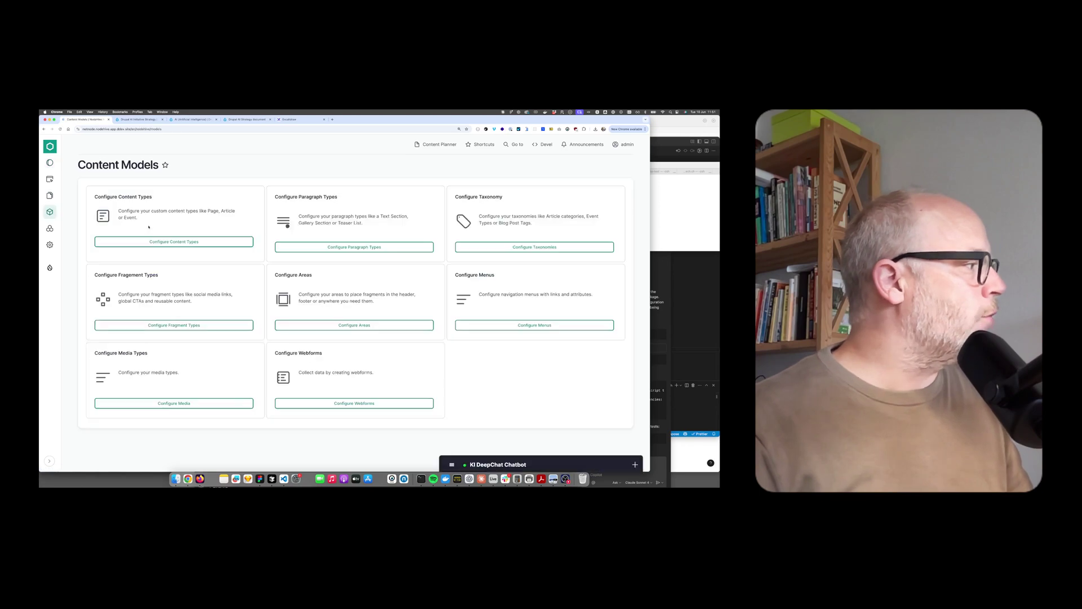
left_click(174, 242)
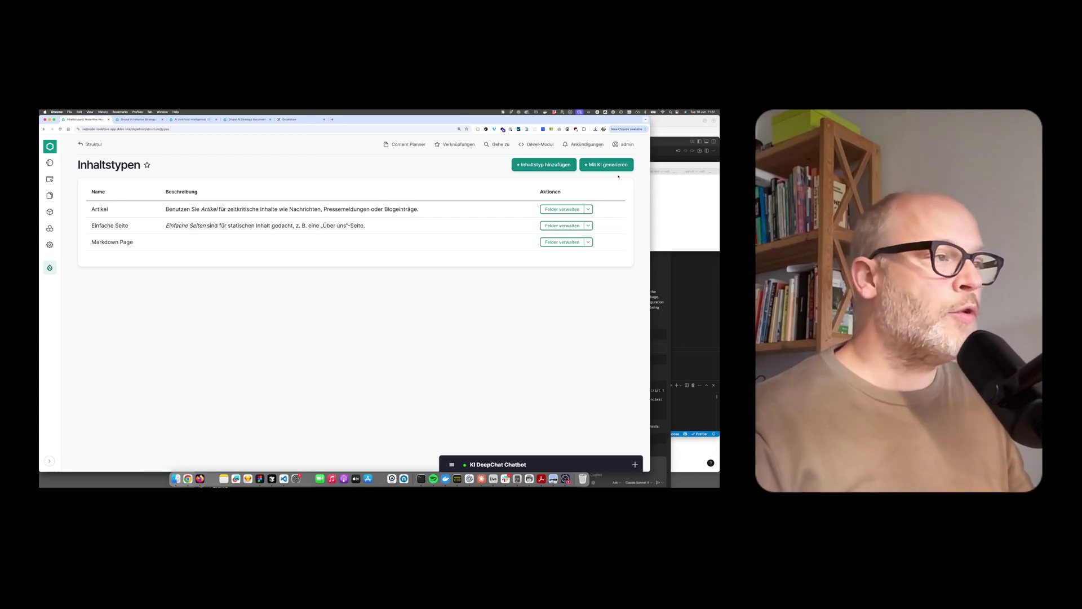
left_click(135, 129)
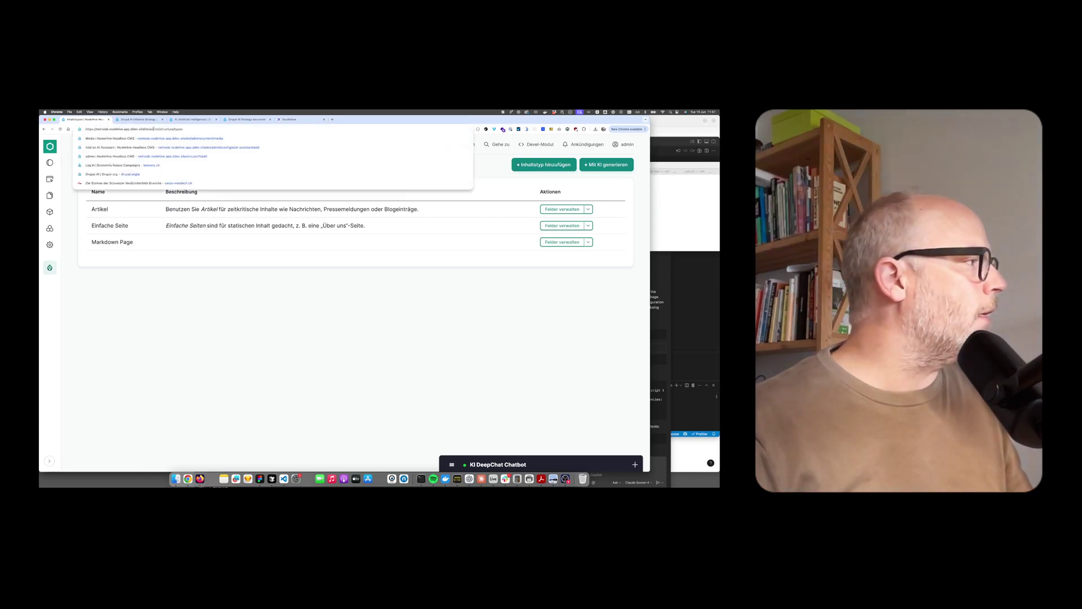
key("BackSpace")
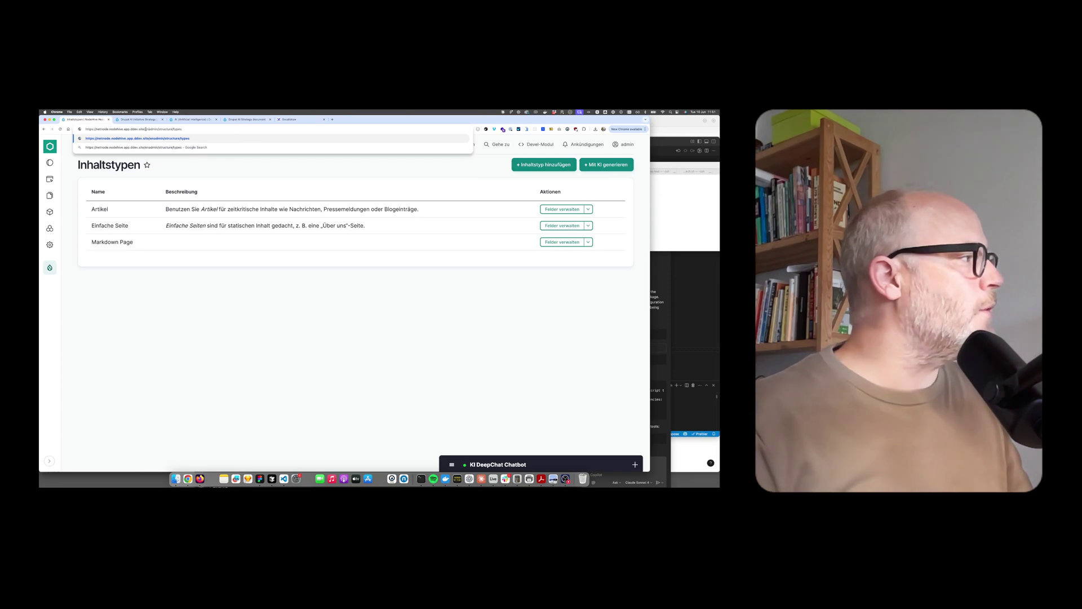
type("/")
key("Return")
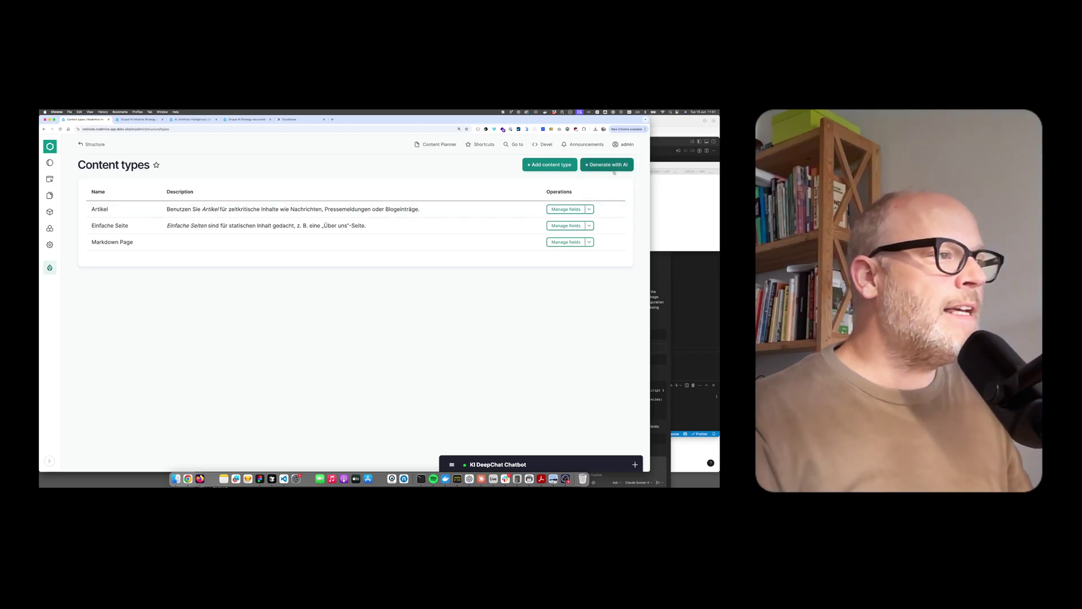
Step: Name the AI-generated content type Animal and prompt for legs, deadly-to-humans checkbox and image fields
left_click(594, 165)
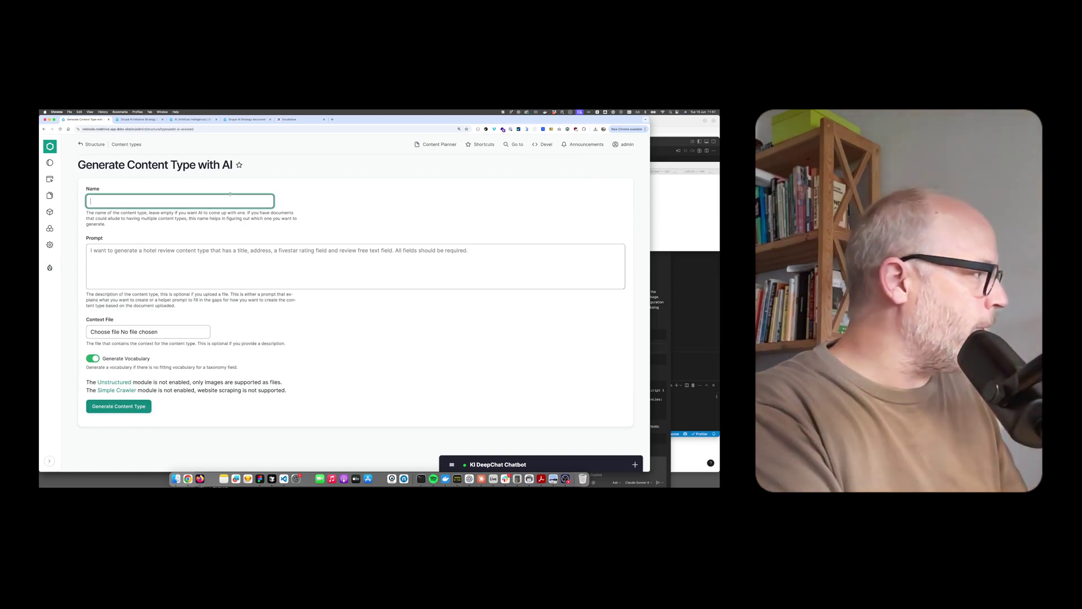
type("Animal")
key("Tab")
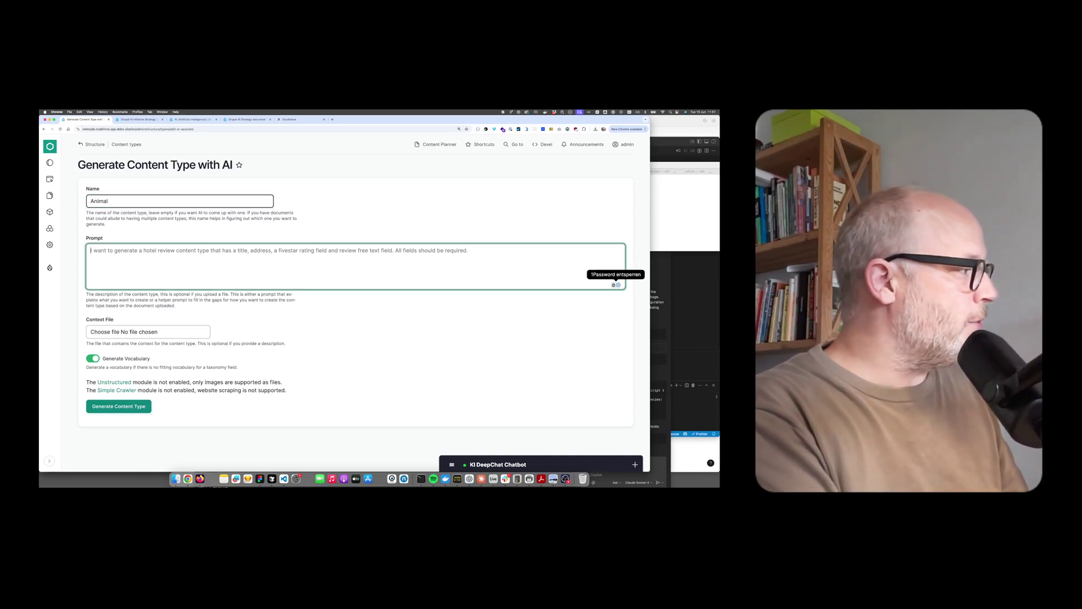
type("Create an animal content type with field, number of legs, deadly to humans")
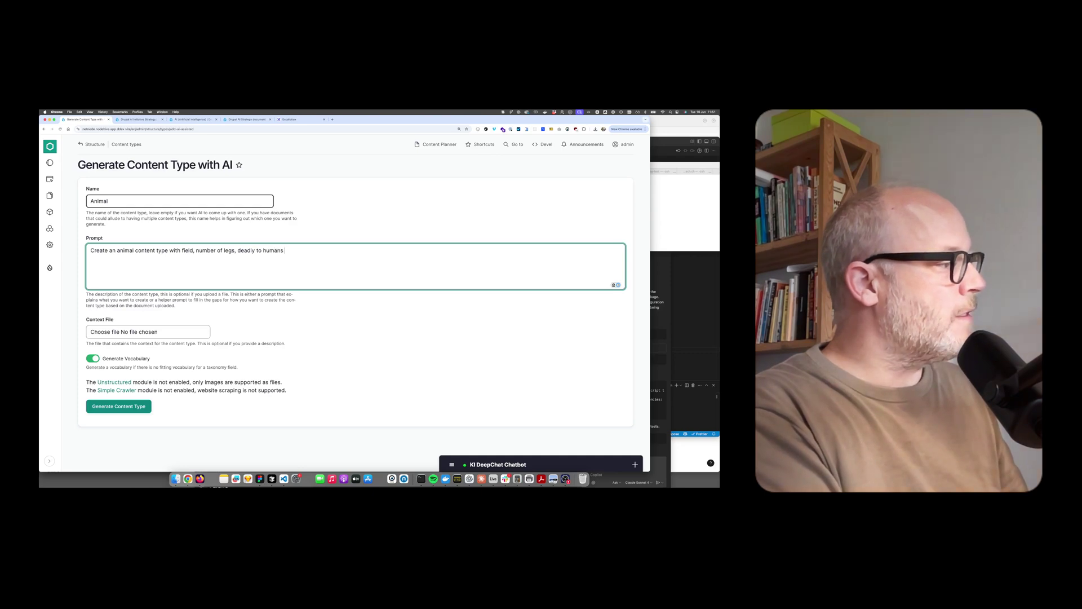
type(", ")
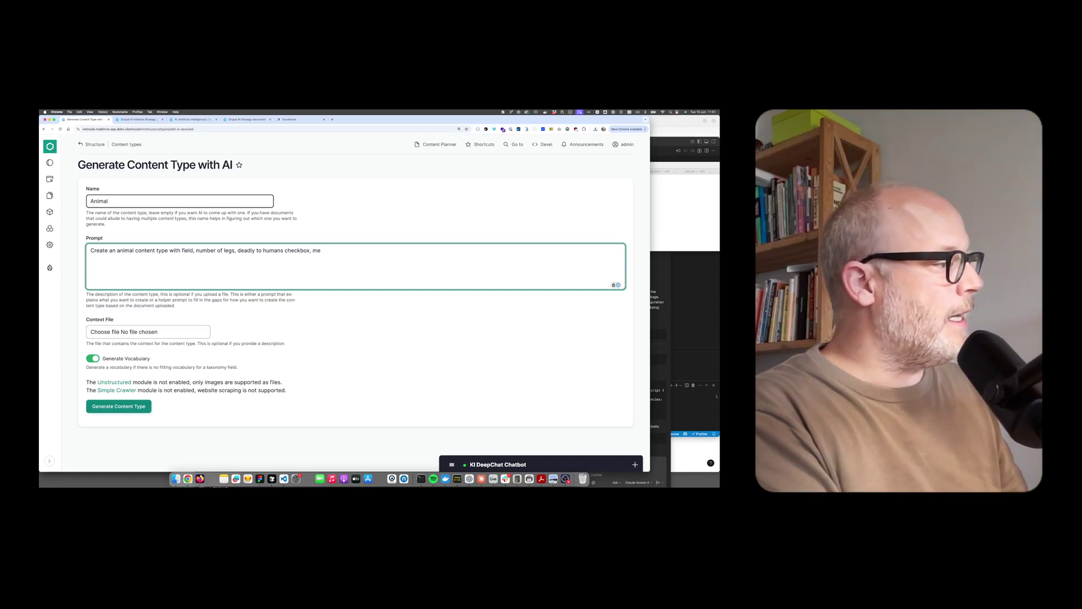
type("image")
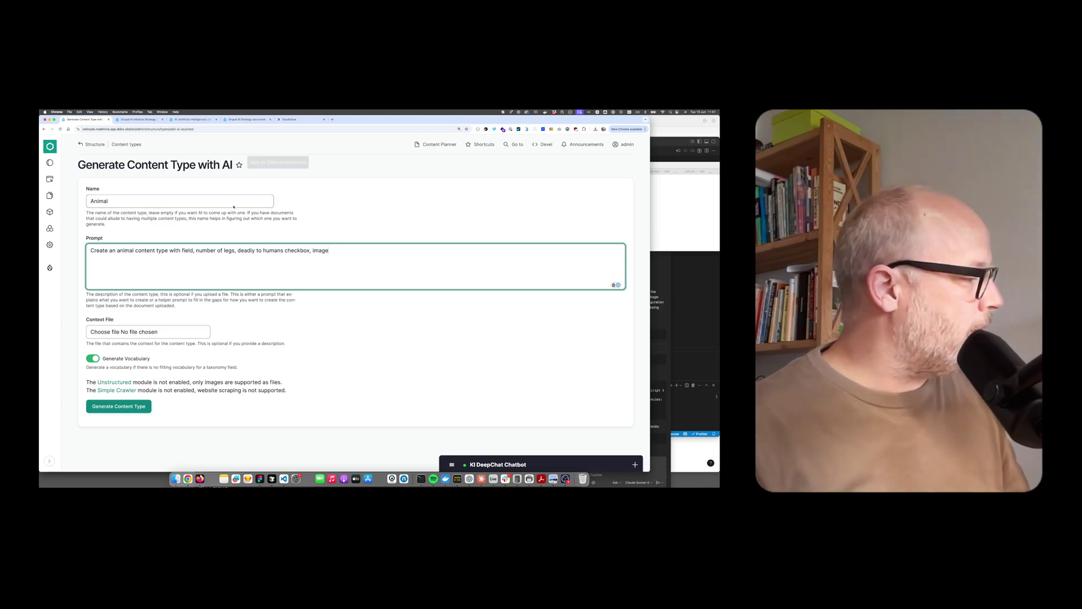
left_click(302, 431)
Step: Launch Generate Content Type for Animal and dismiss the 1Password popup
left_click(106, 410)
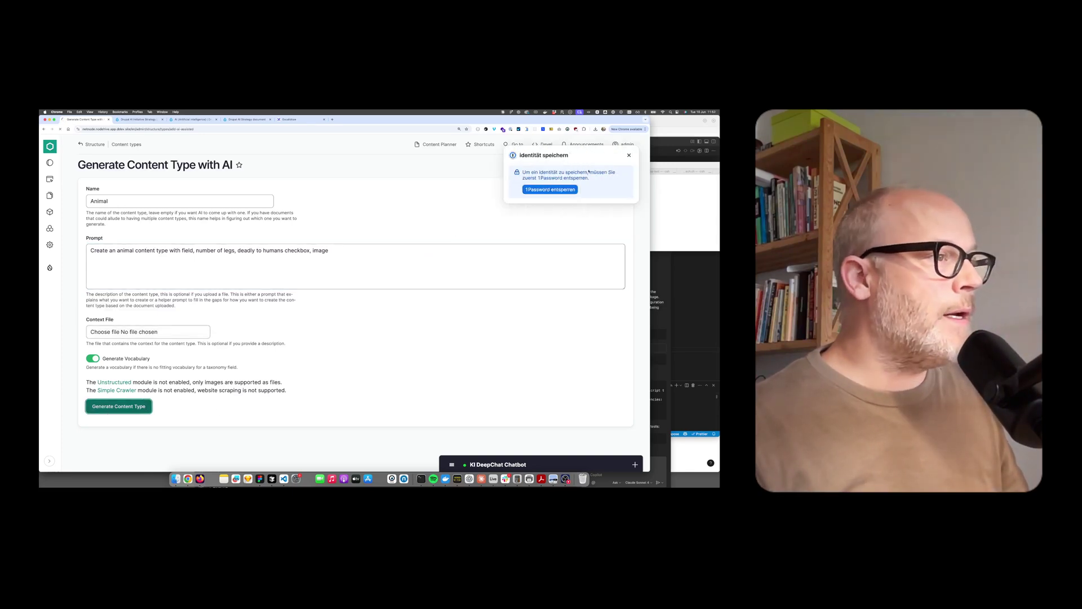
left_click(629, 155)
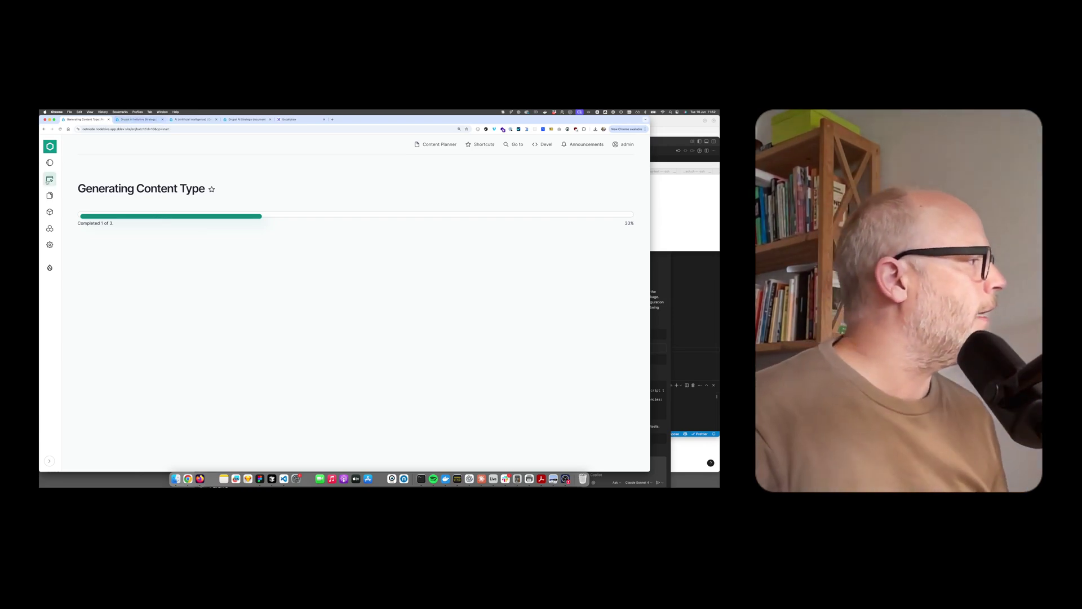
Step: Open Content types in English in a new tab and view the Animal type's fields
left_click(50, 211, "super")
left_click(134, 120)
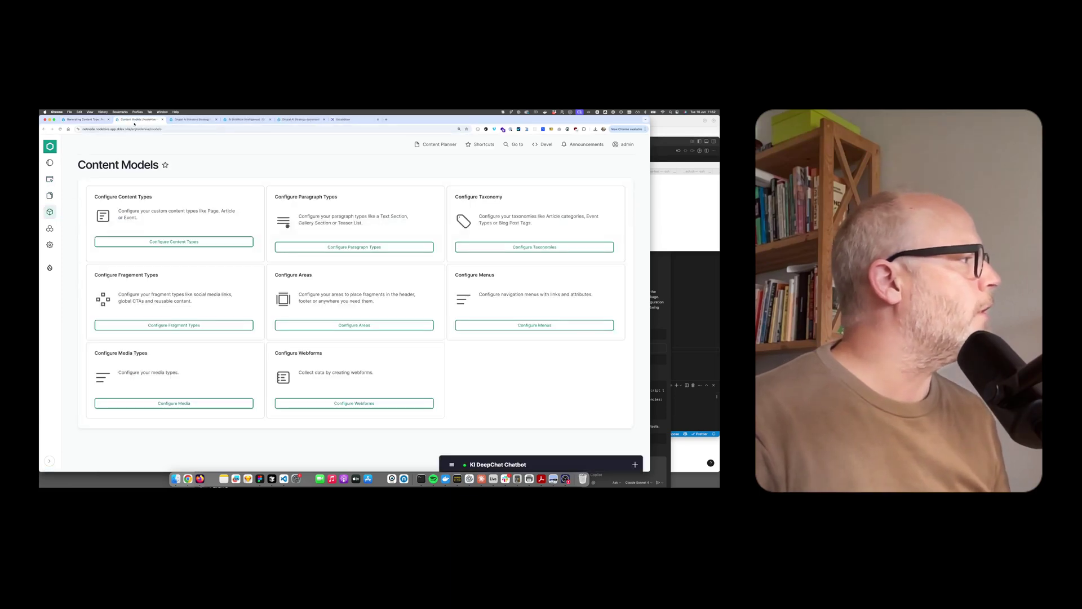
left_click(166, 241)
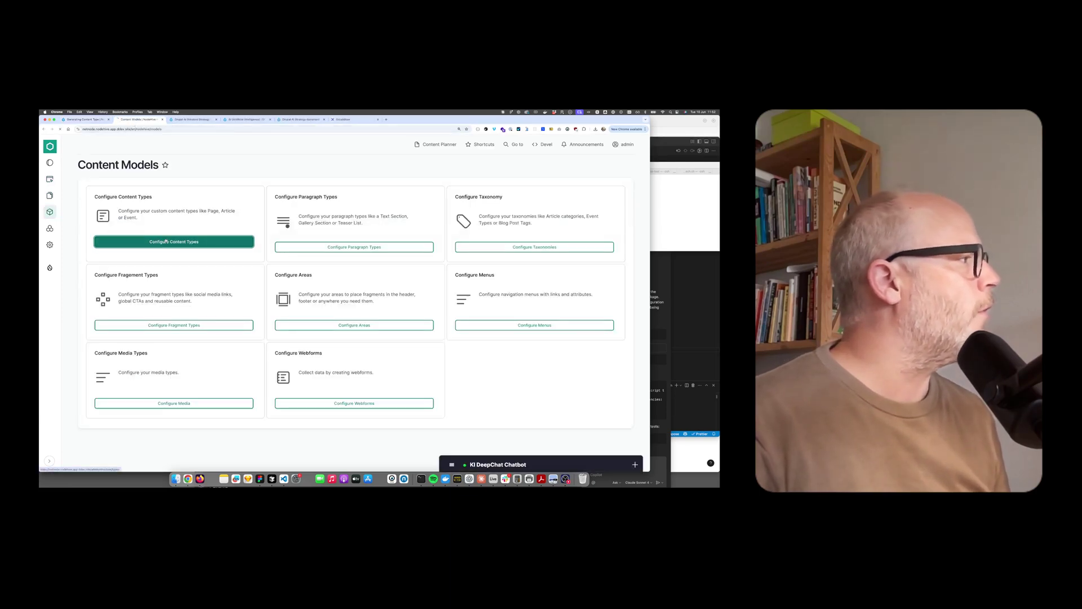
left_click(142, 129)
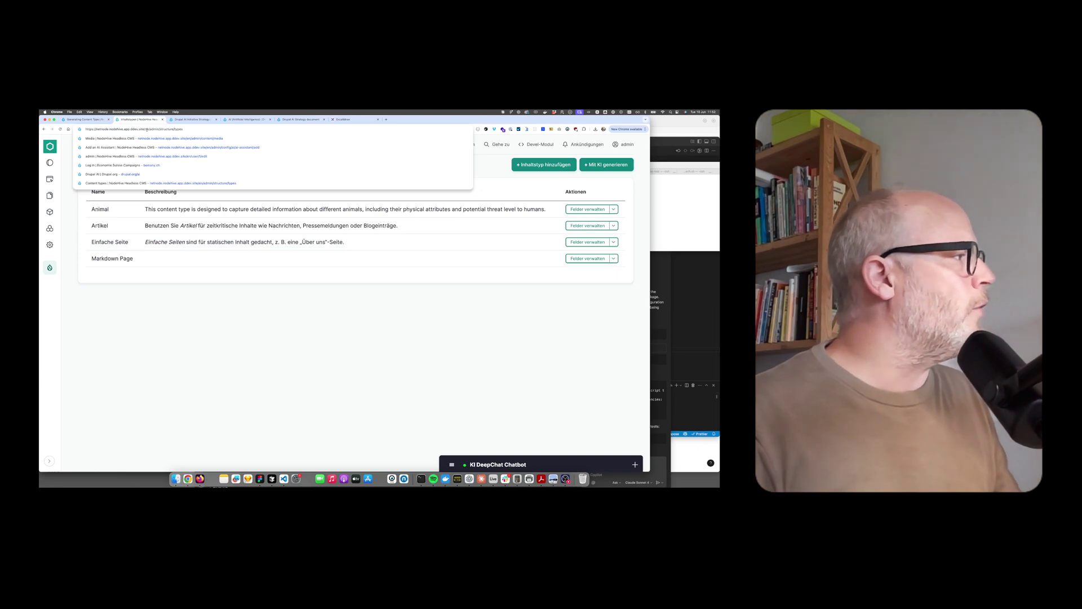
key("Return")
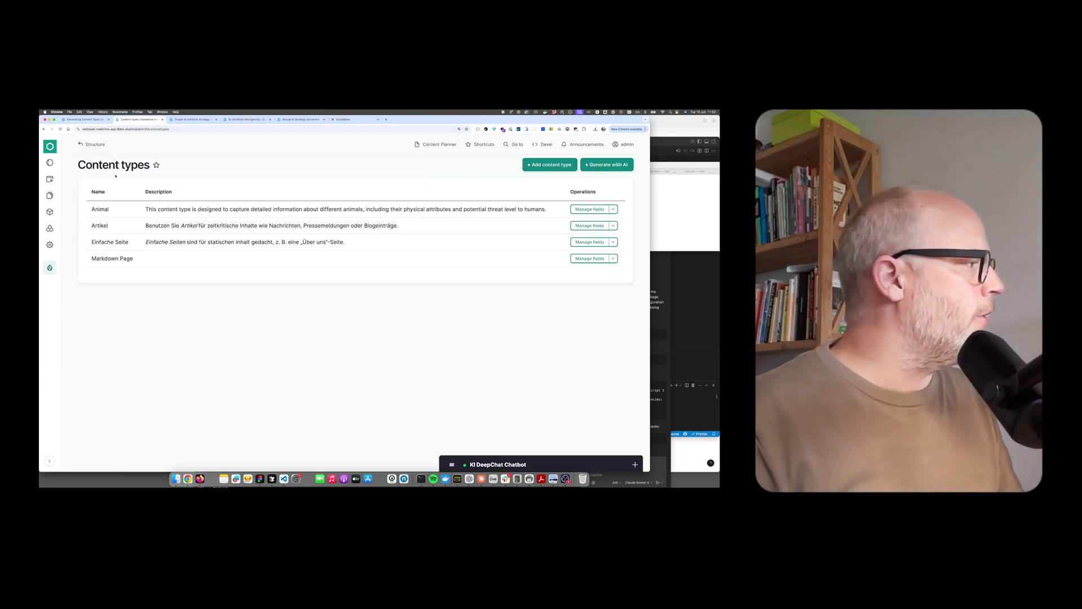
left_click(590, 209)
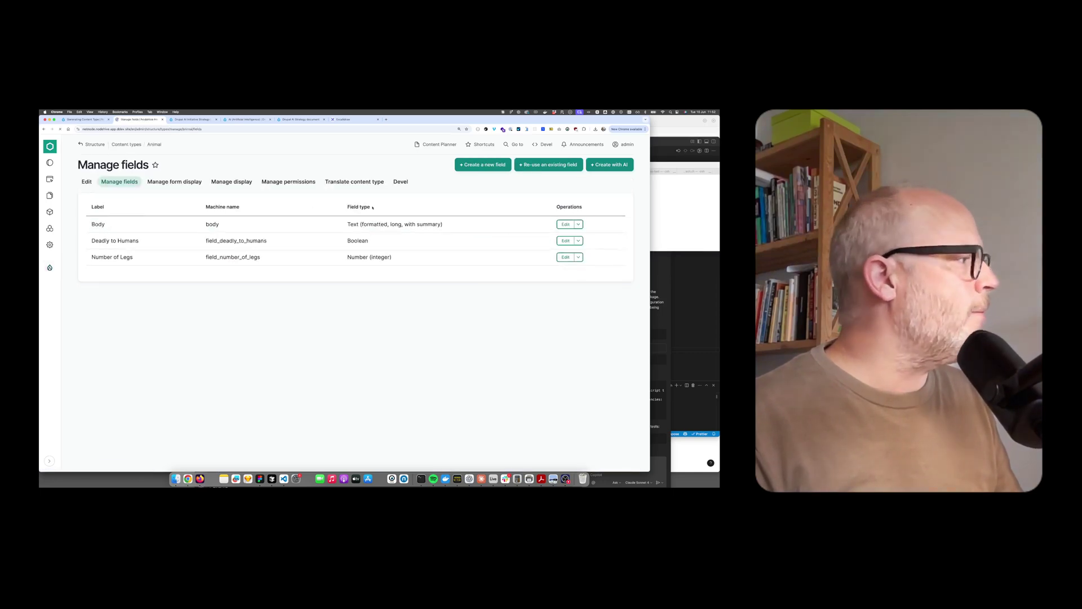
Step: Recheck generation progress and highlight the new Deadly to Humans, Number of Legs and Animal Image fields
left_click(82, 120)
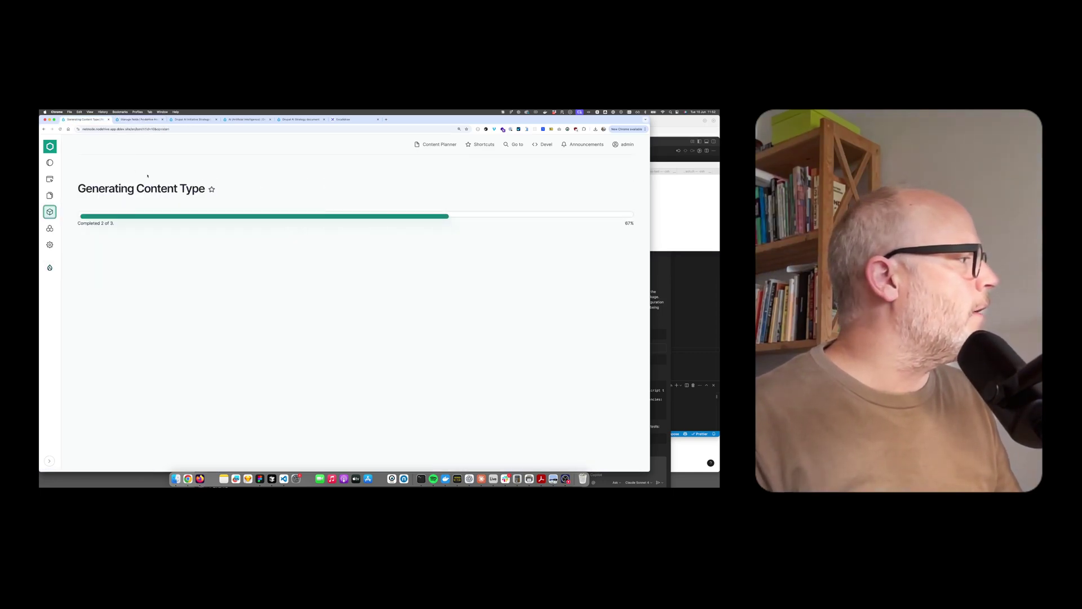
left_click(137, 120)
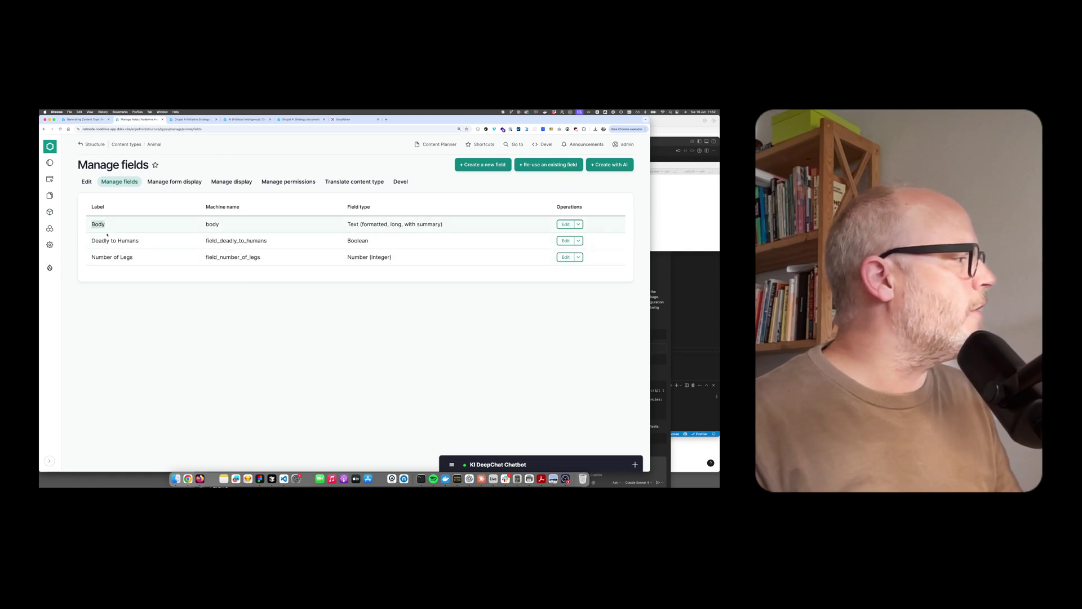
left_click_drag(101, 241, 151, 241)
left_click_drag(89, 257, 153, 257)
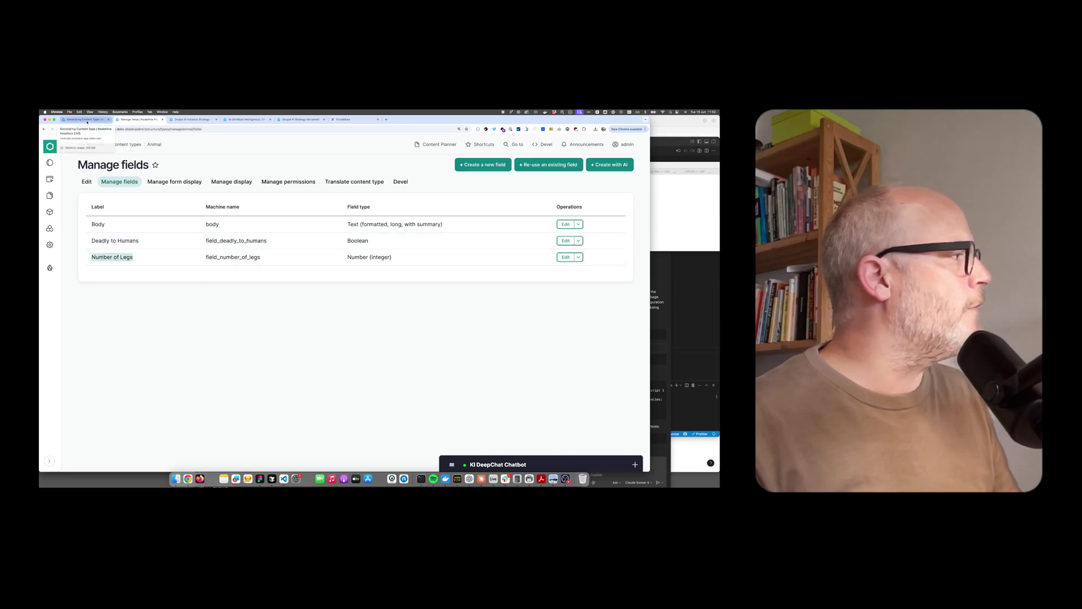
left_click(77, 121)
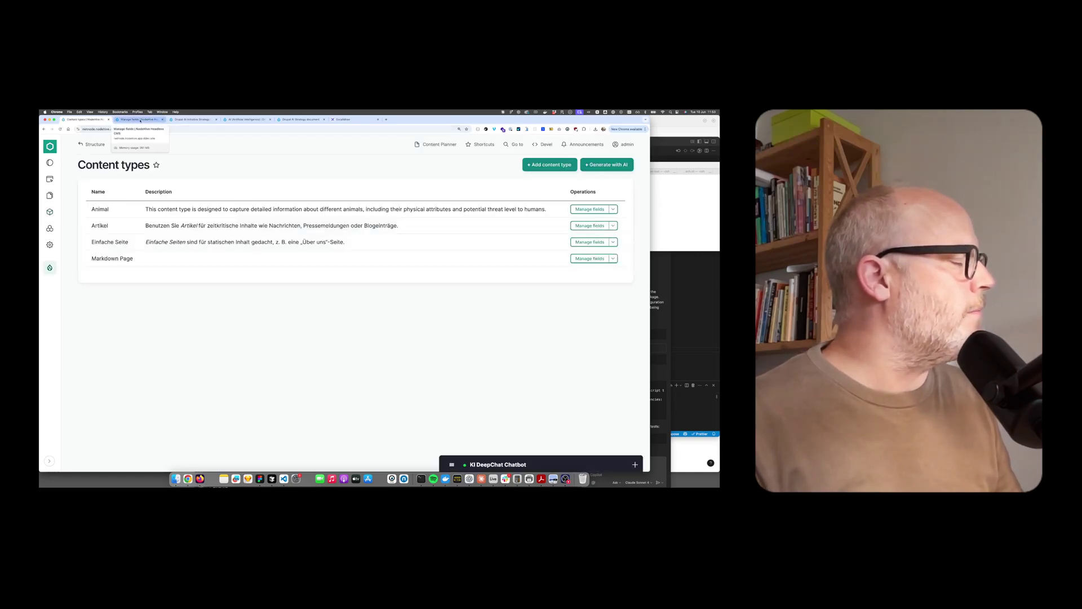
left_click(139, 120)
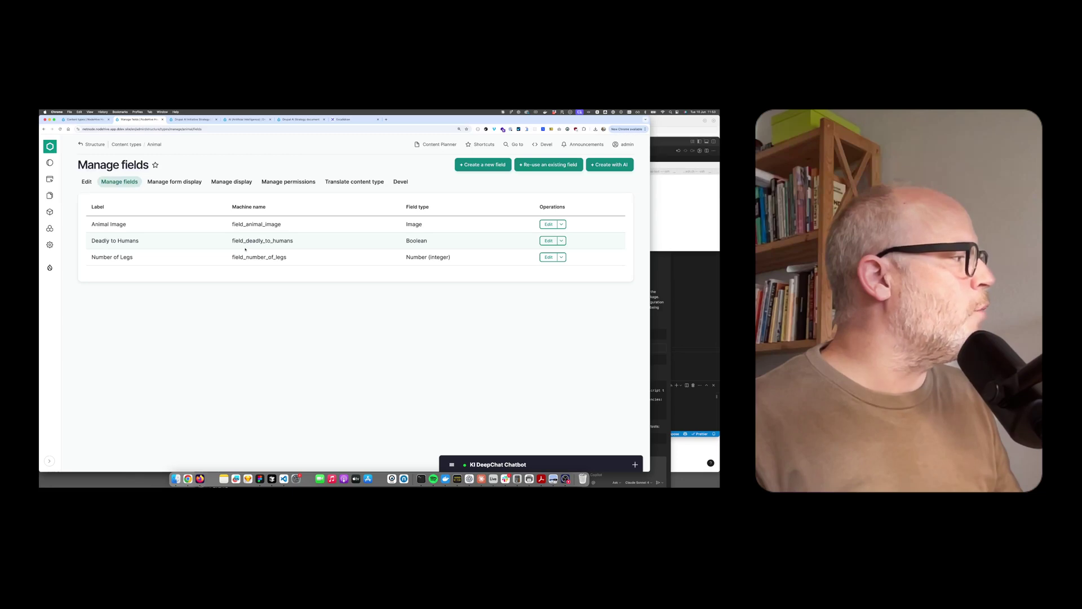
left_click_drag(90, 222, 296, 229)
left_click(119, 211)
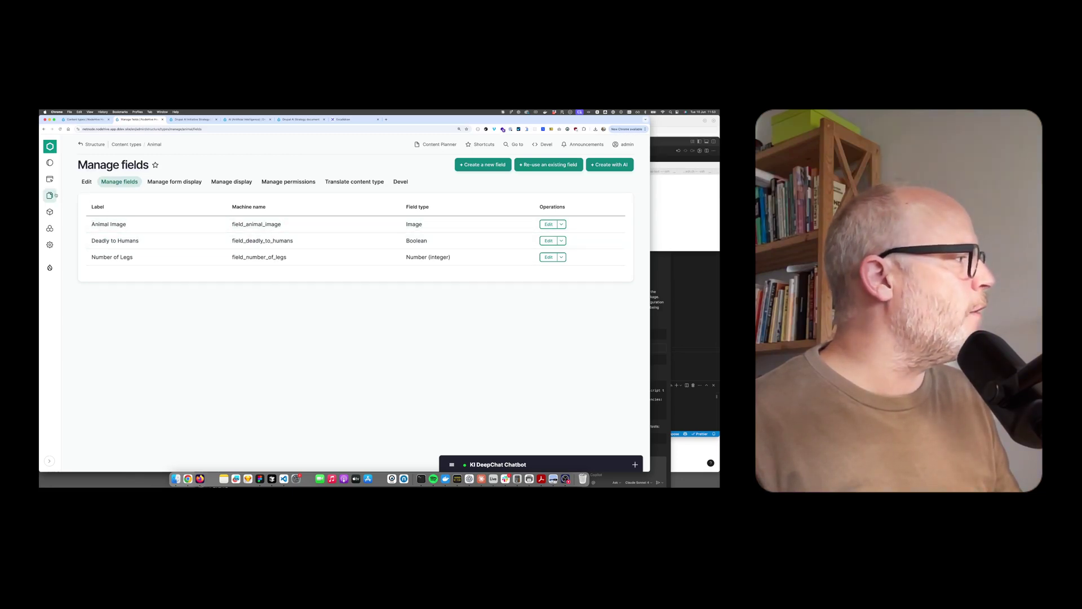
Step: Start a new Animal content item titled Dog
left_click(50, 195)
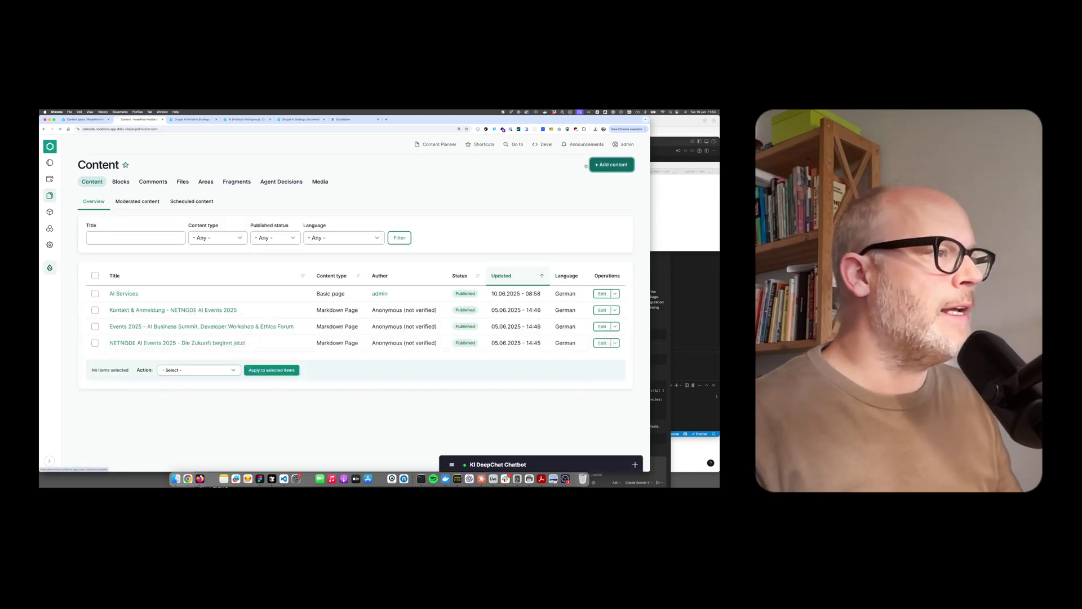
left_click(611, 165)
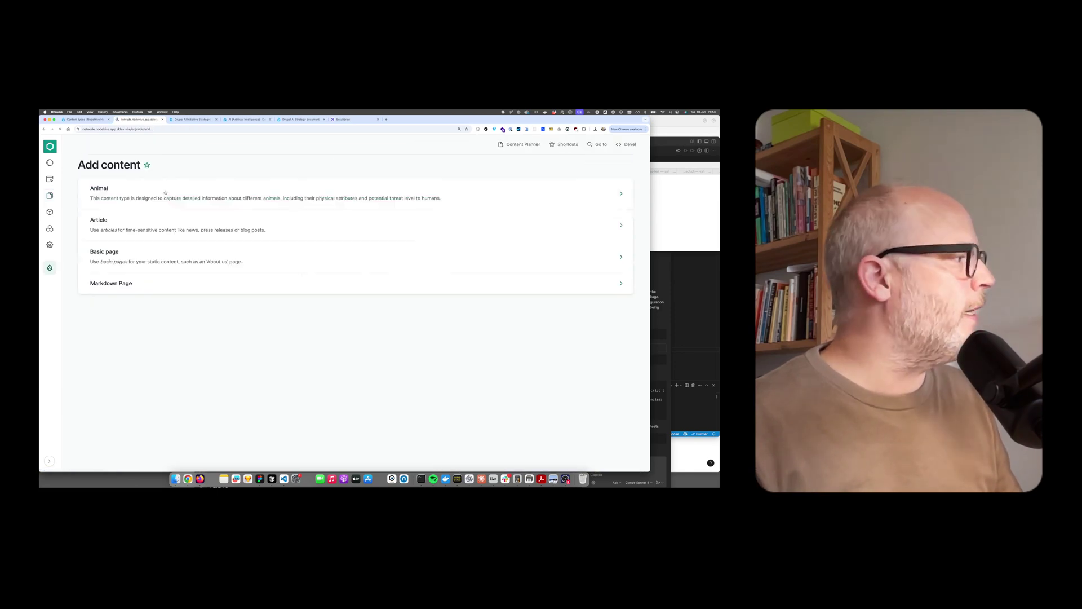
left_click(98, 197)
left_click(123, 205)
type("Dog")
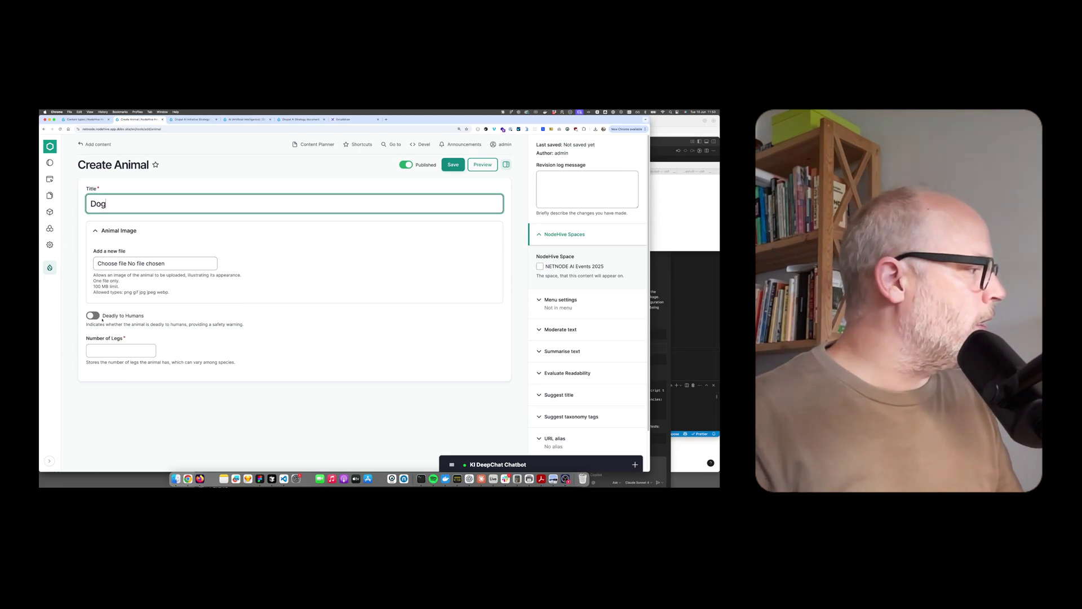
Step: Upload the animal image and set Number of Legs to 4, leaving alt text empty
left_click(110, 264)
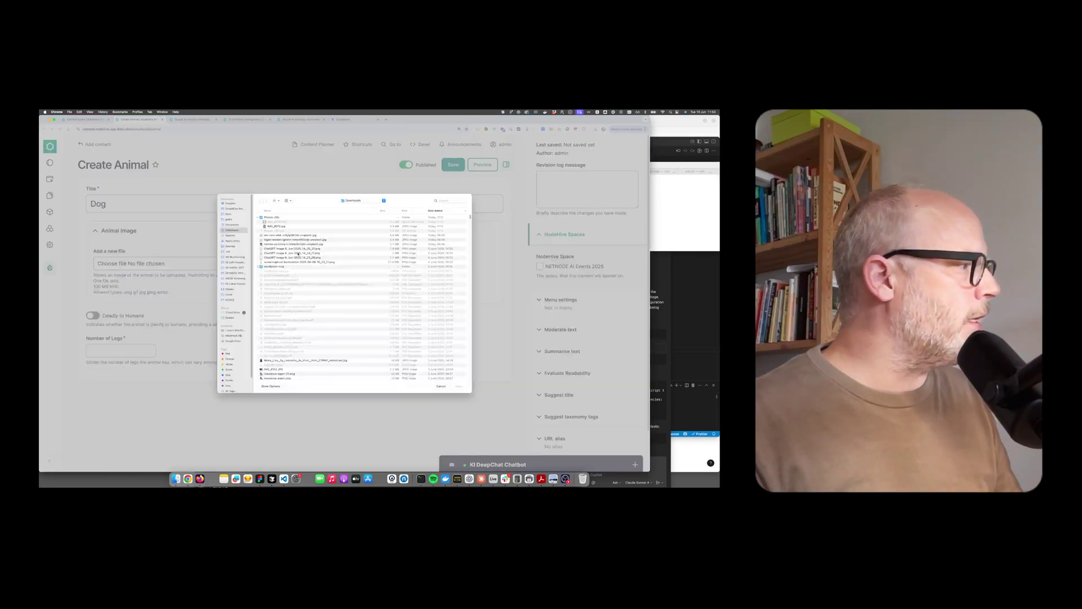
left_click(291, 244)
key("space")
key("space")
left_click(460, 386)
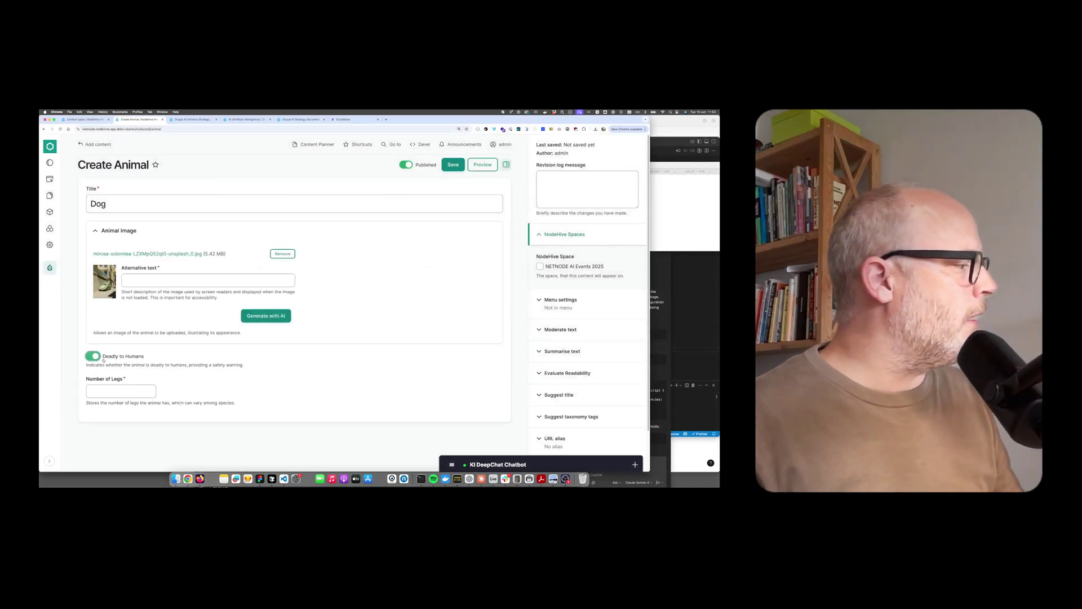
left_click(112, 391)
type("4")
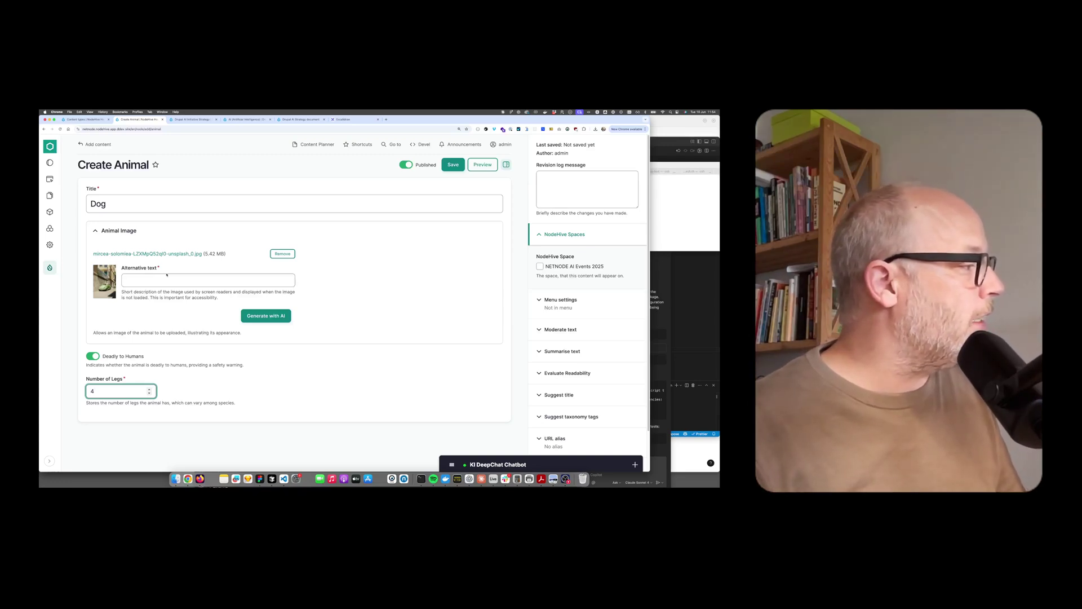
left_click(157, 285)
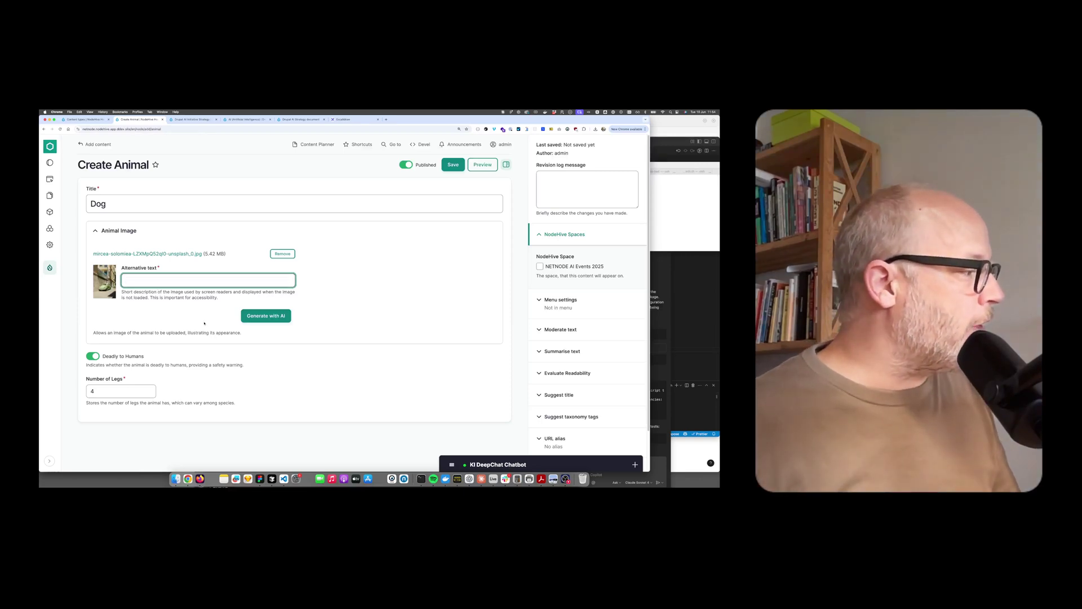
left_click(258, 316)
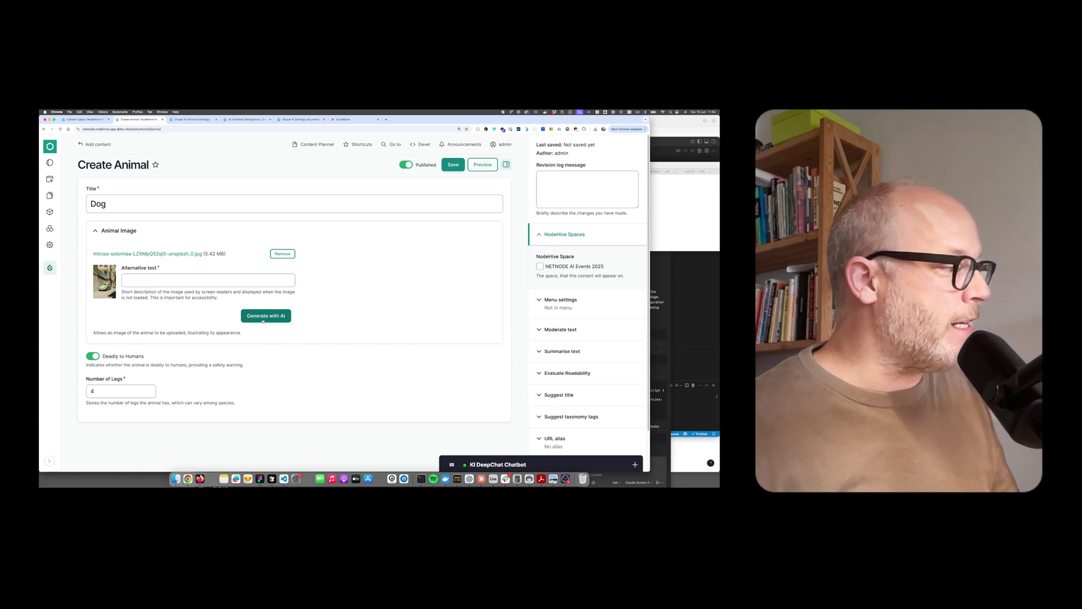
Step: Generate the Dog image's alternative text with AI and review the result
left_click(263, 318)
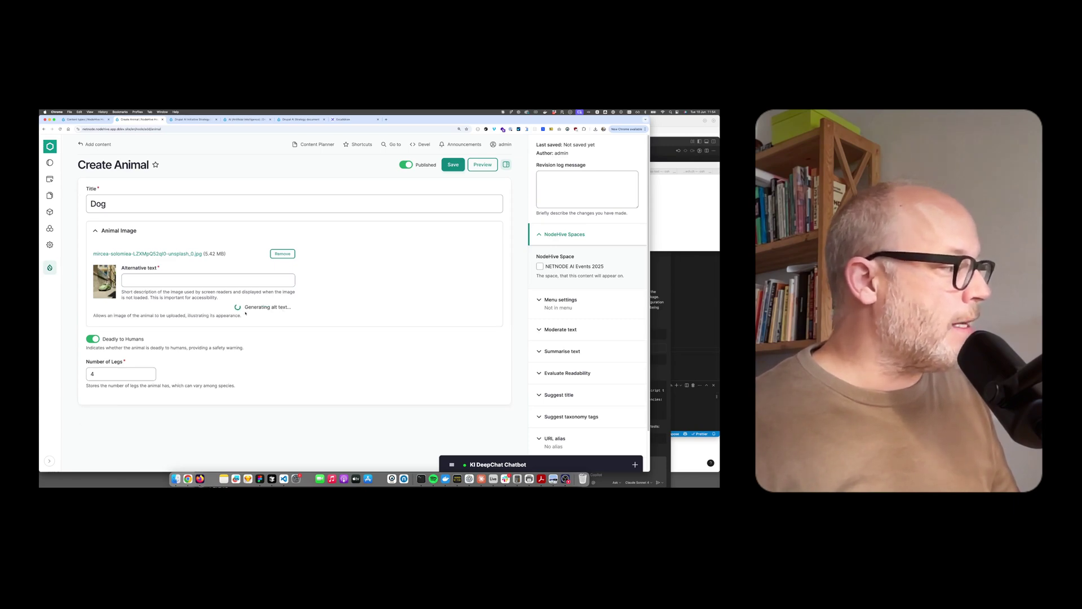
right_click(273, 308)
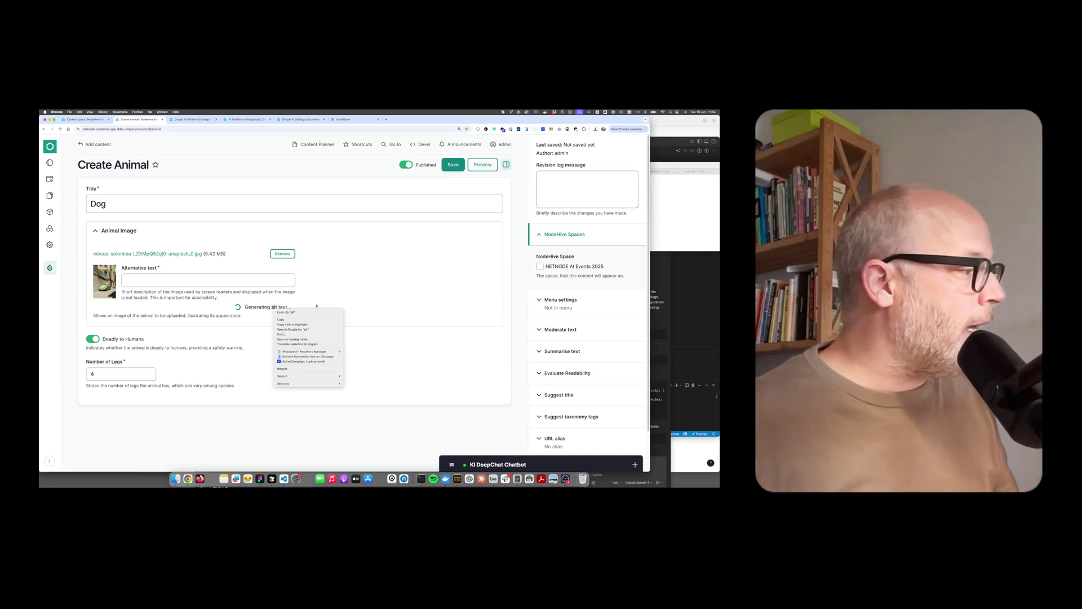
left_click(363, 298)
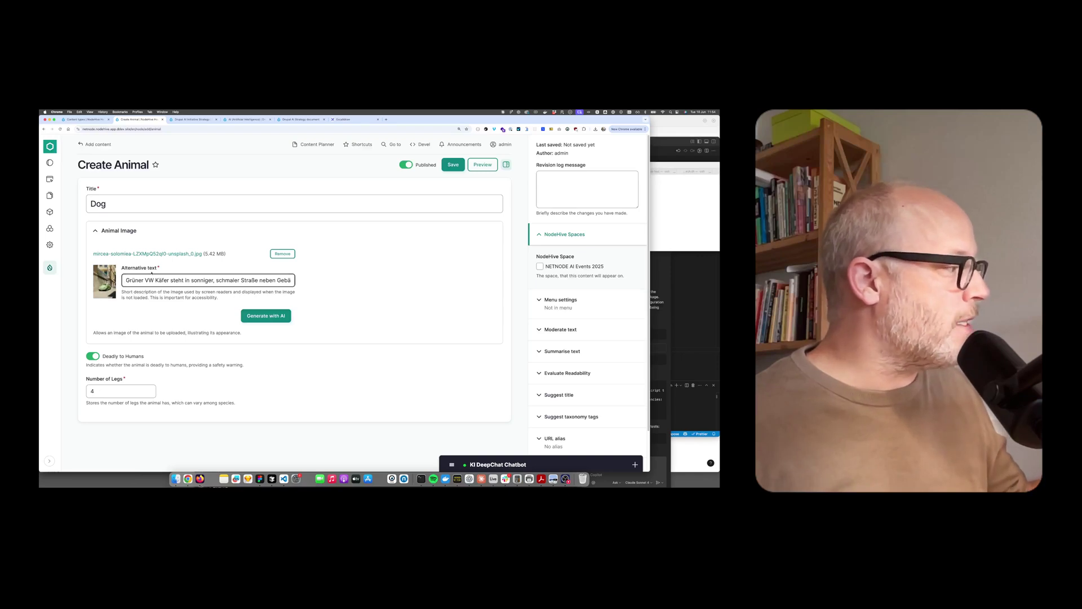
left_click(165, 281)
key("super+a")
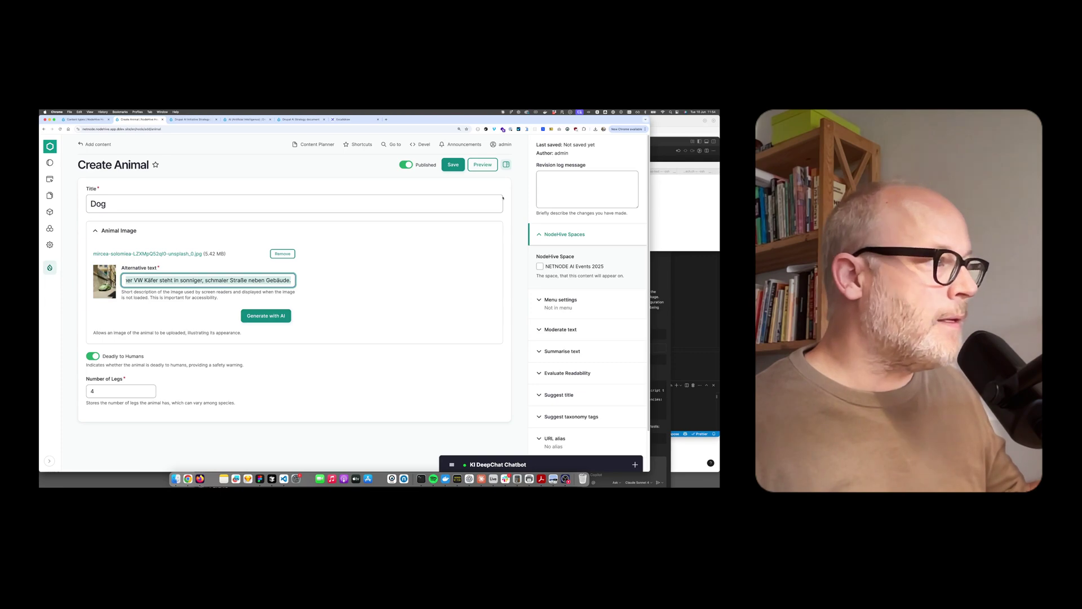
Step: Save the Dog animal and scroll through its created page
left_click(453, 165)
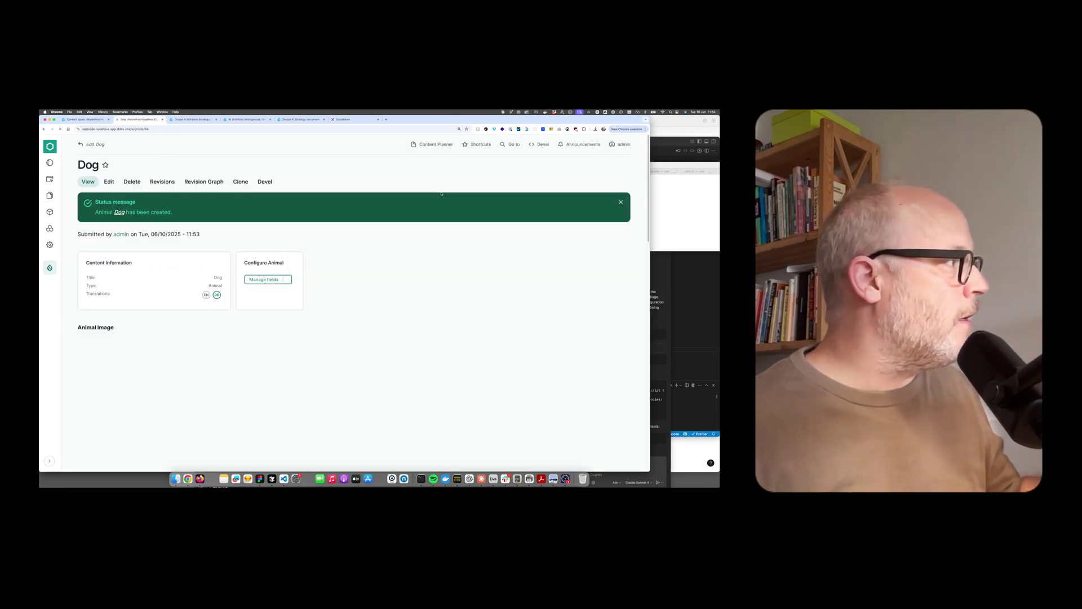
scroll(442, 193, "down", 10)
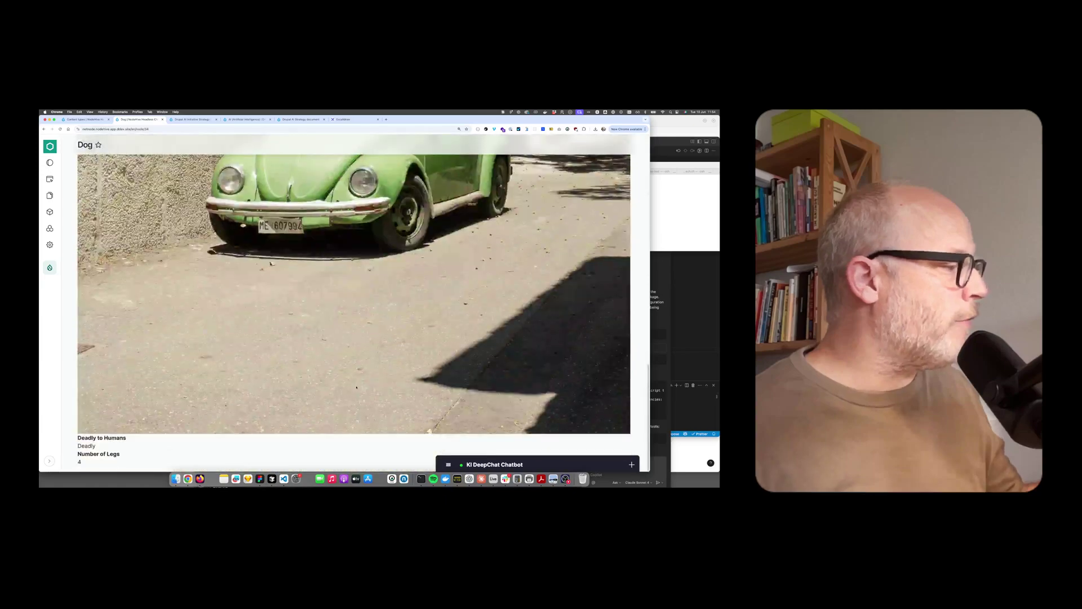
scroll(356, 387, "up", 10)
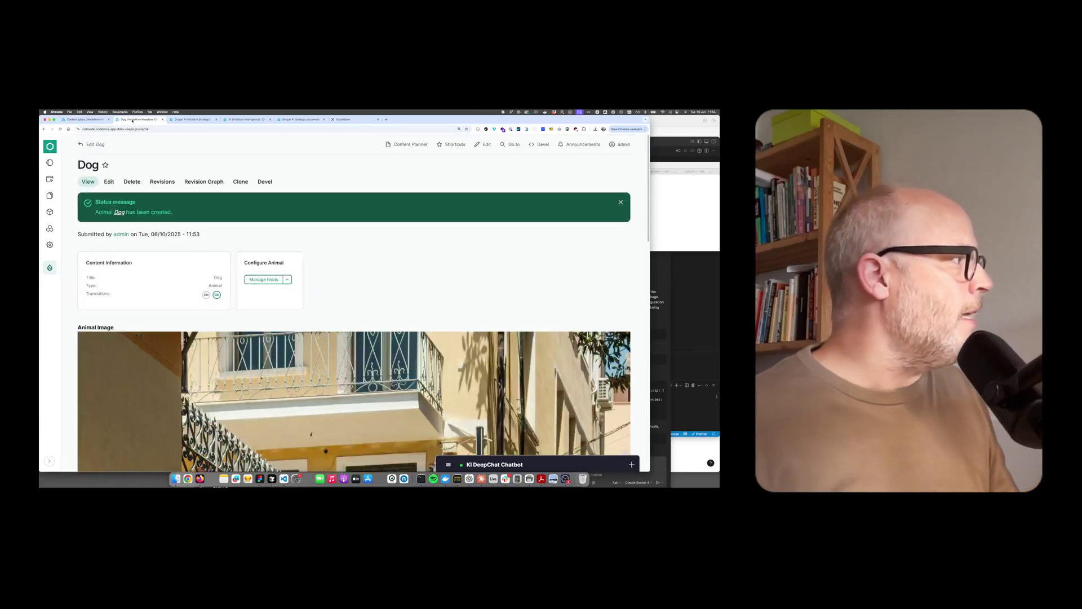
Step: Flip through the open tabs, then load drupal.org/ai in the AI Strategy tab
left_click(230, 120)
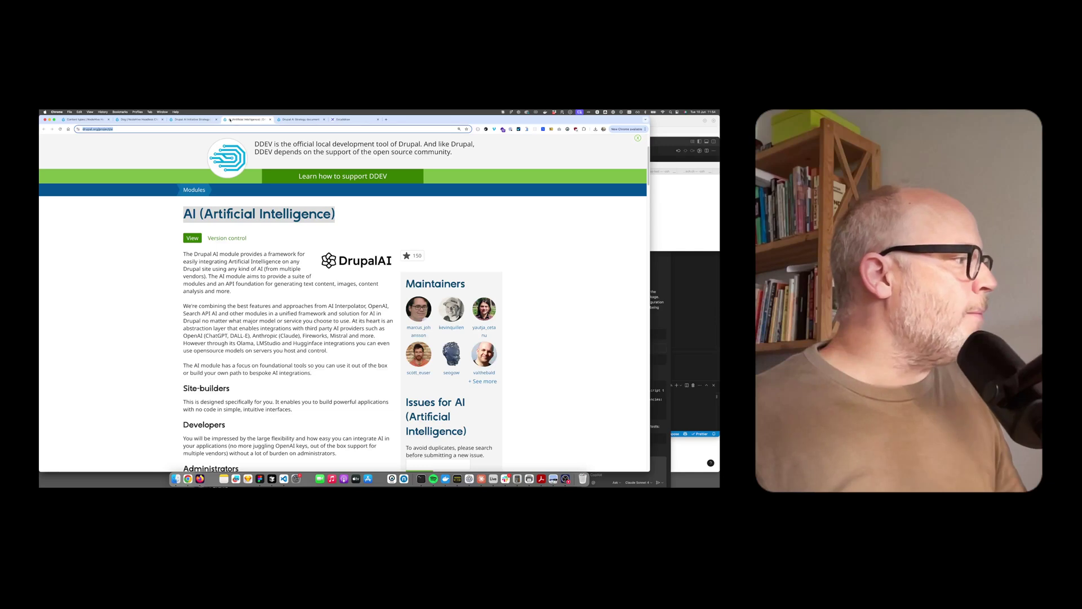
left_click(90, 119)
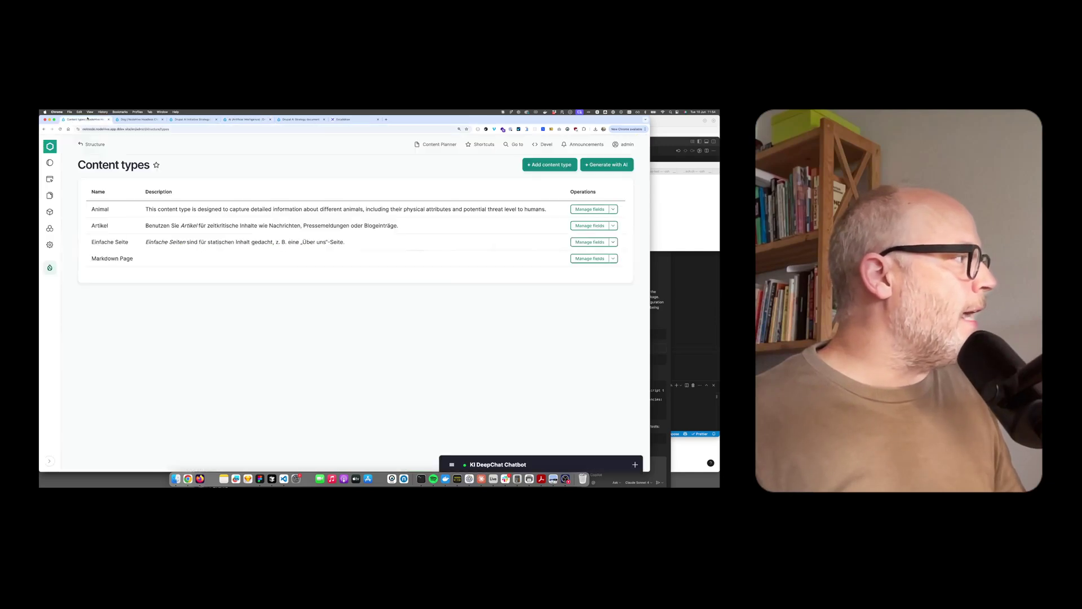
left_click(154, 119)
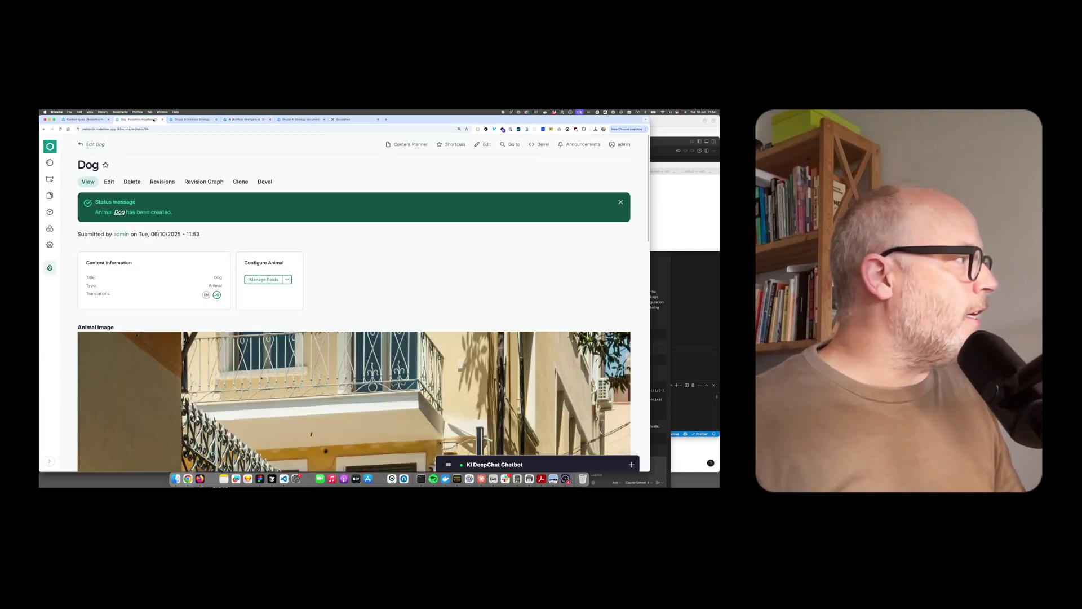
left_click(298, 120)
left_click(200, 129)
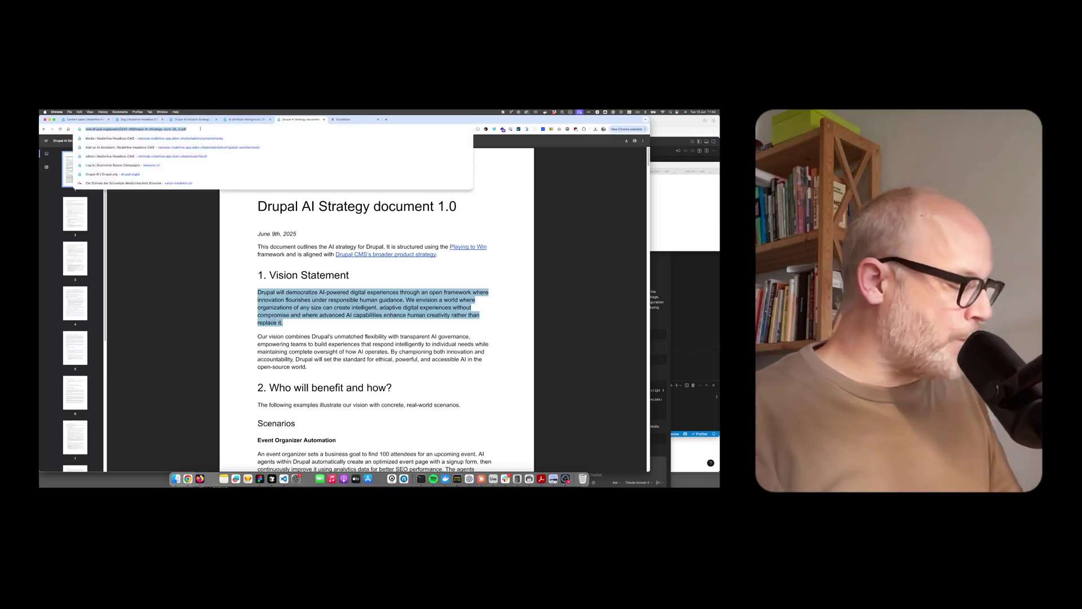
type("drupal.org")
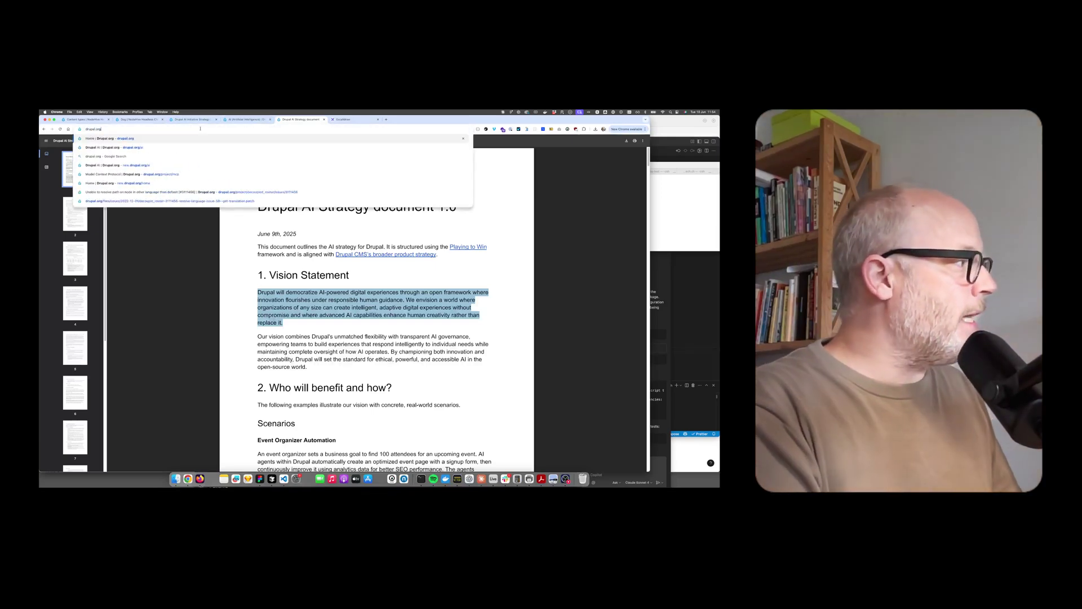
key("Down")
key("Return")
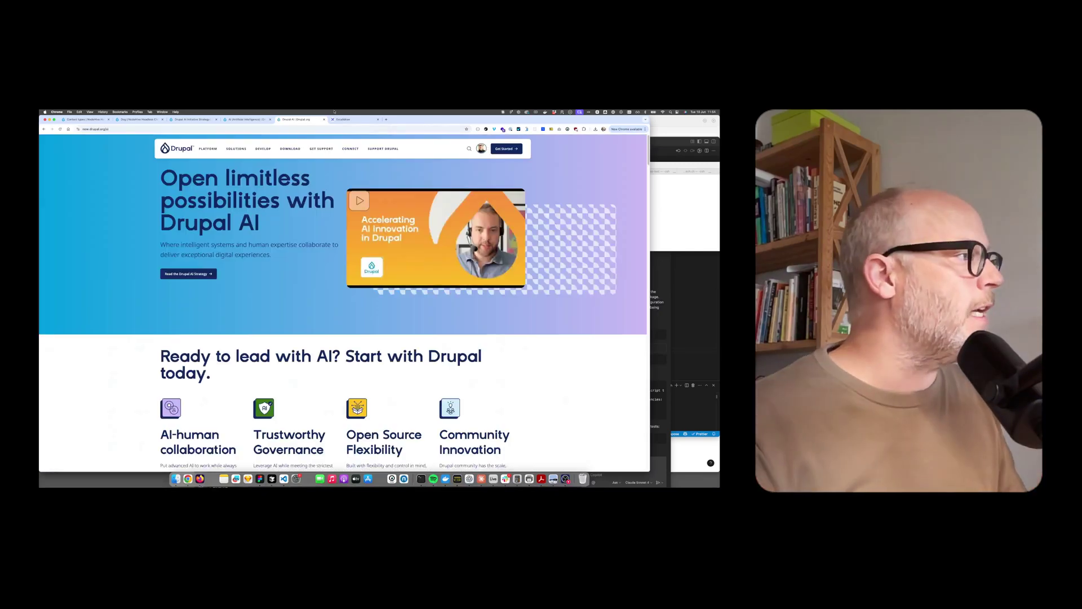
Step: Revisit the AI module project page, then switch over to Slack
left_click(244, 120)
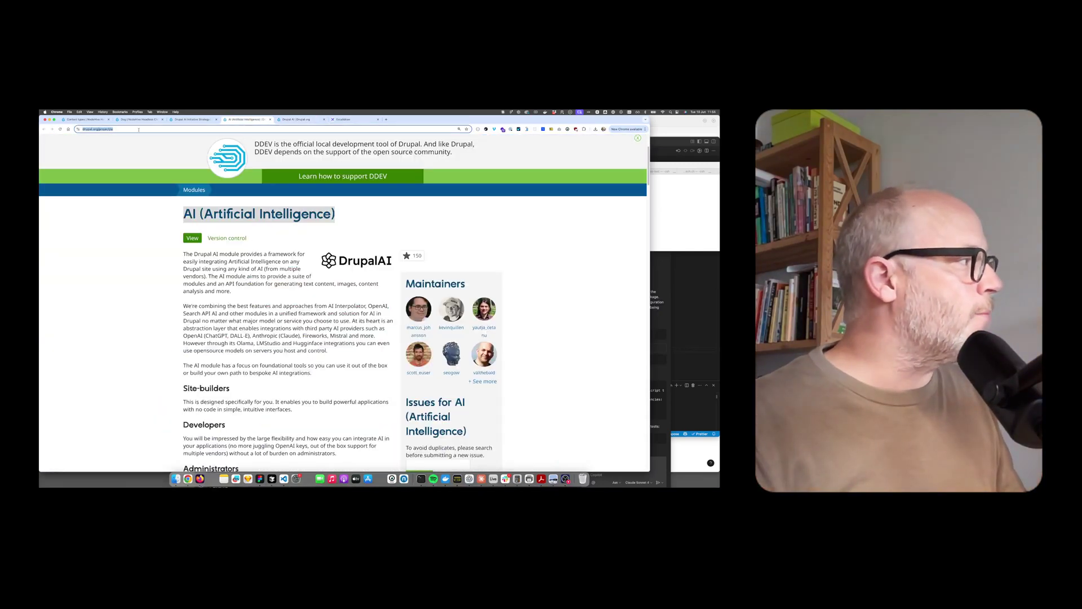
scroll(361, 392, "down", 5)
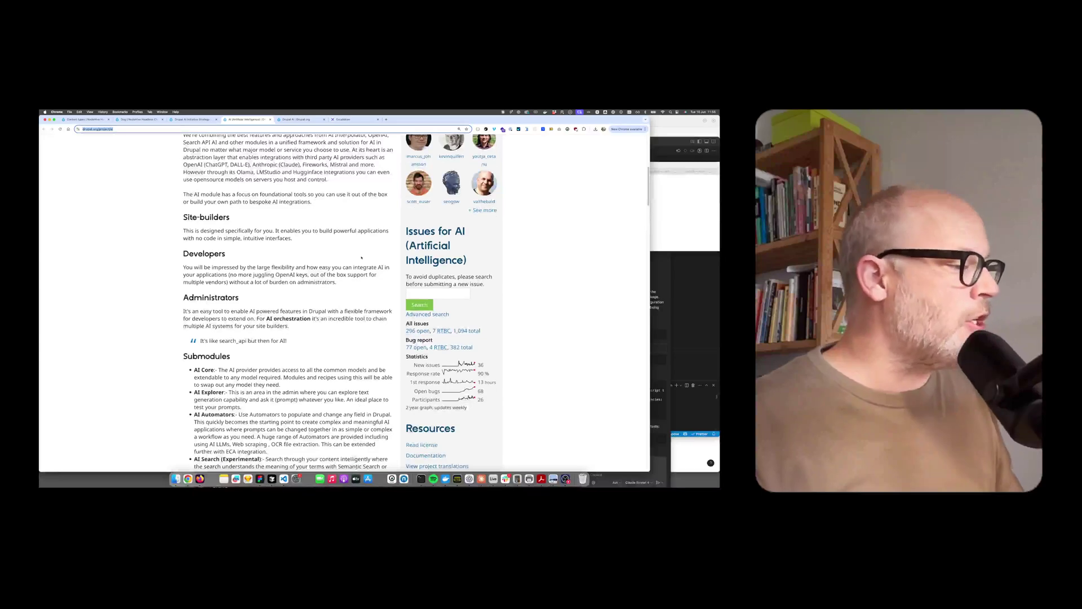
key("super+Tab")
key("super+Tab")
key("super+Tab")
key("super+Tab")
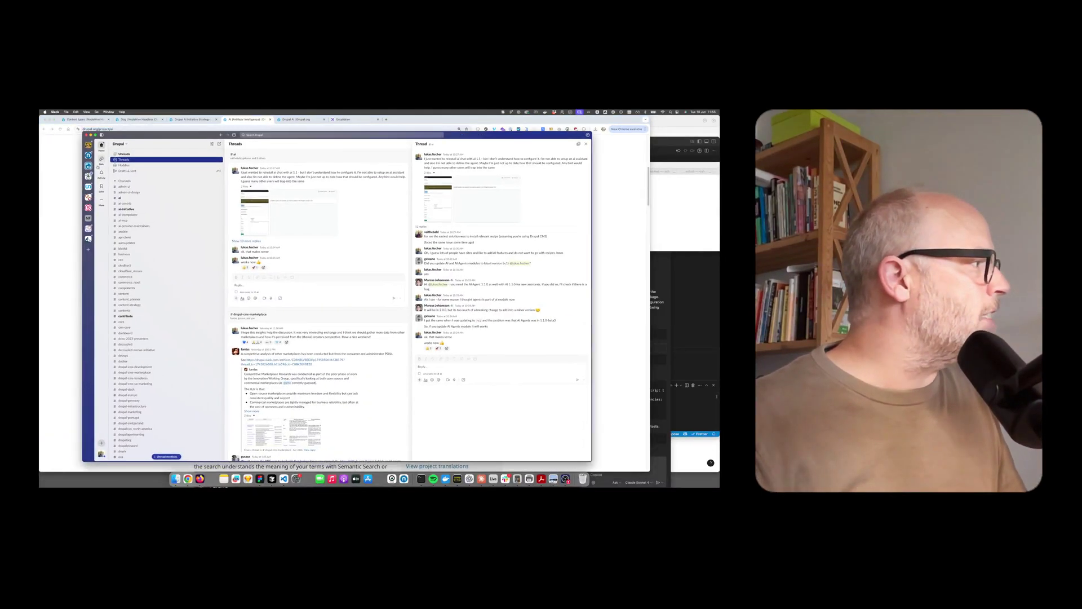
Step: Search the Drupal Slack workspace for 'ai' and open the #ai channel
left_click(342, 135)
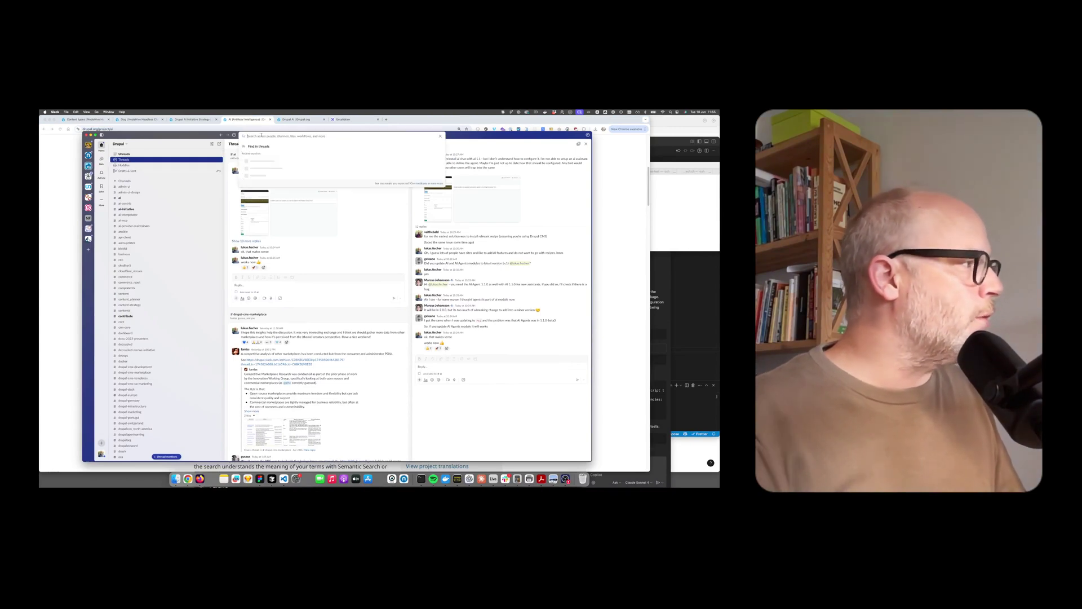
type("ai")
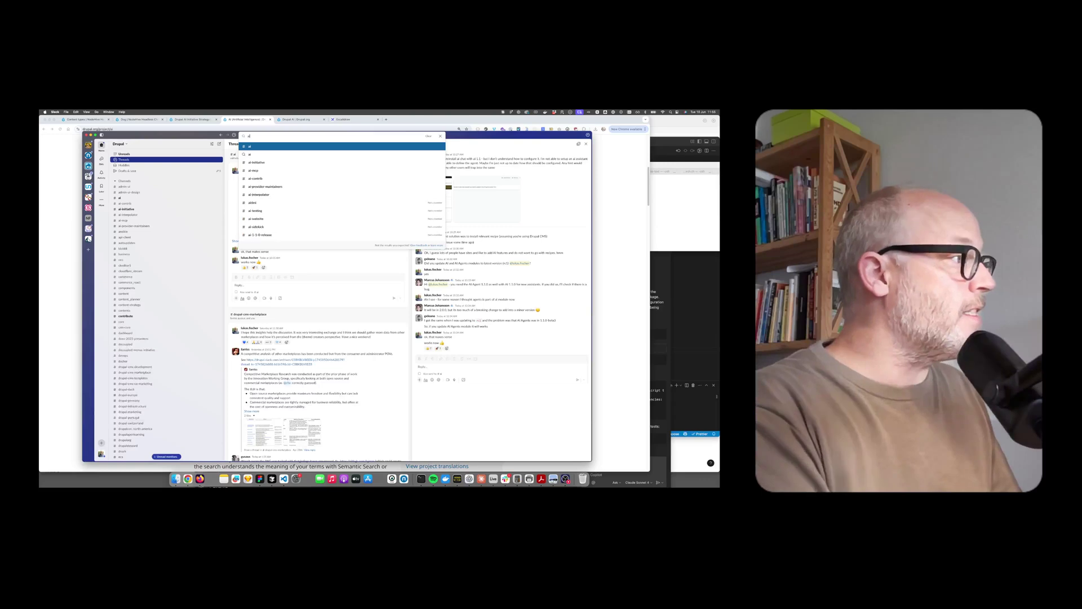
key("Down")
key("Down")
key("Down")
key("Down")
key("Down")
key("Down")
key("Down")
key("Down")
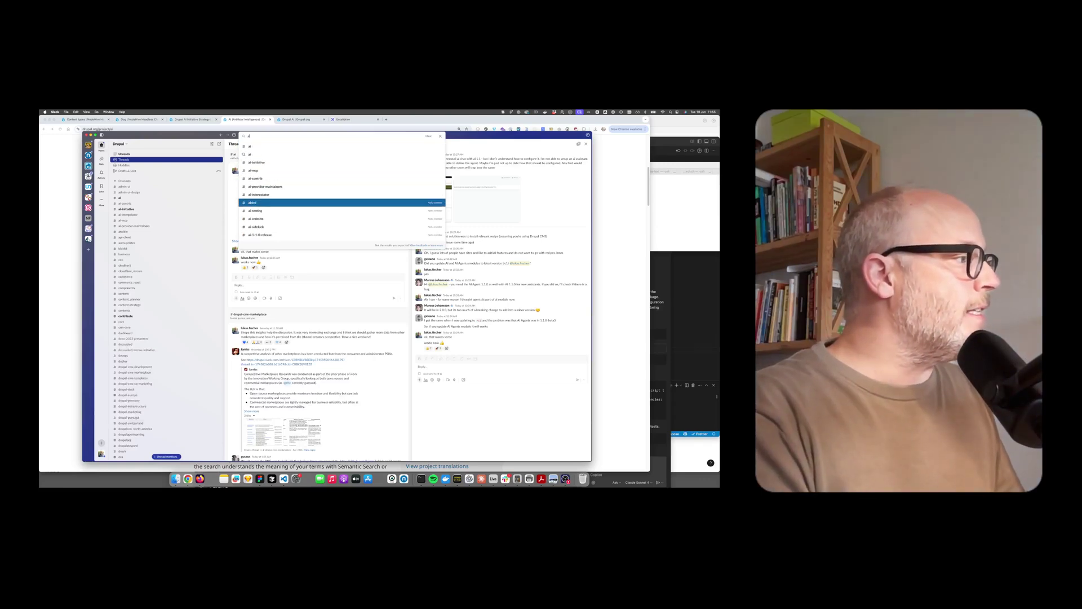
key("Up")
key("Up")
key("Up")
key("Up")
key("Up")
key("Up")
key("Up")
key("Up")
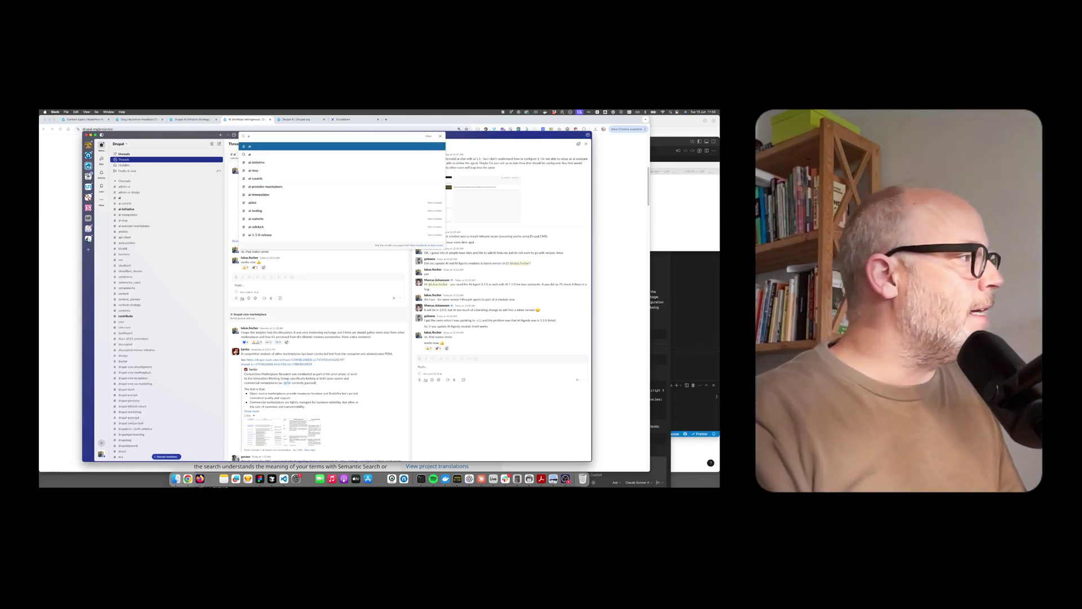
key("Return")
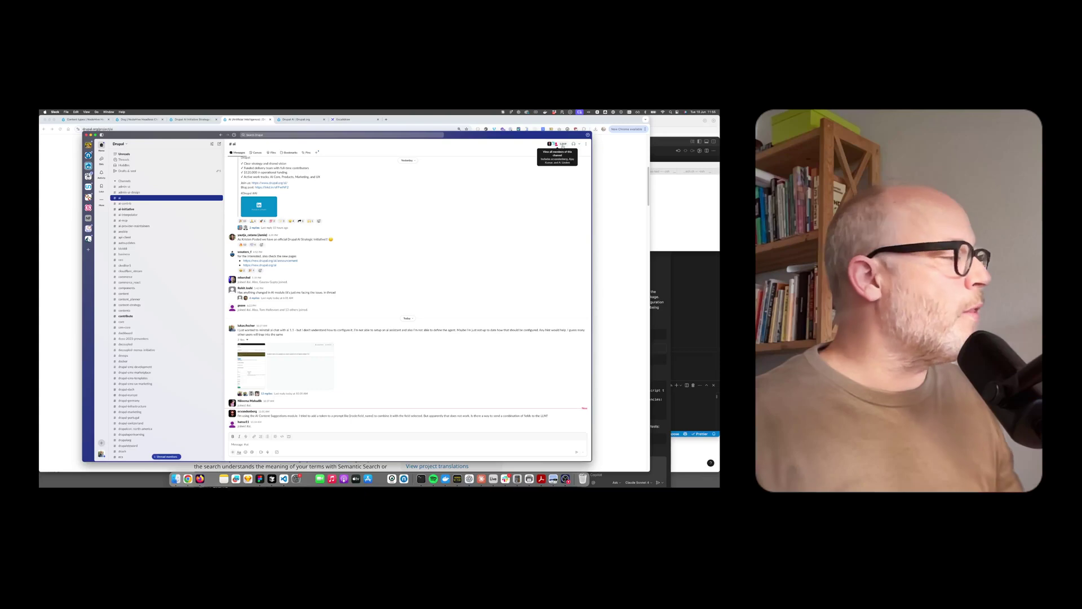
Step: Search 'ai-contrib' to open the #ai-contrib channel, then nudge the Slack window right
left_click(338, 135)
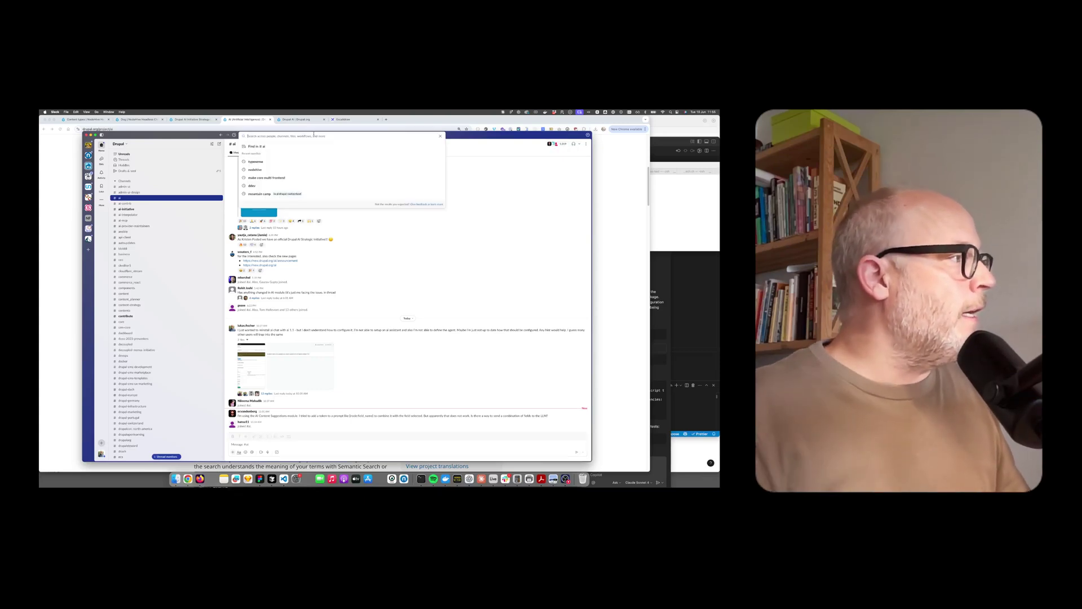
type("ai-contrib")
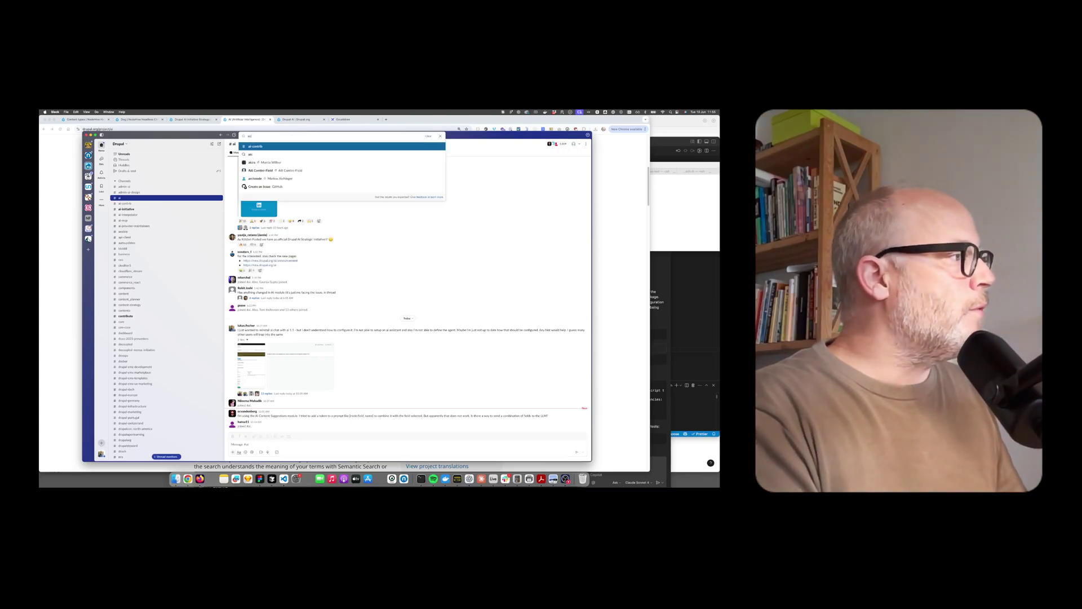
key("Return")
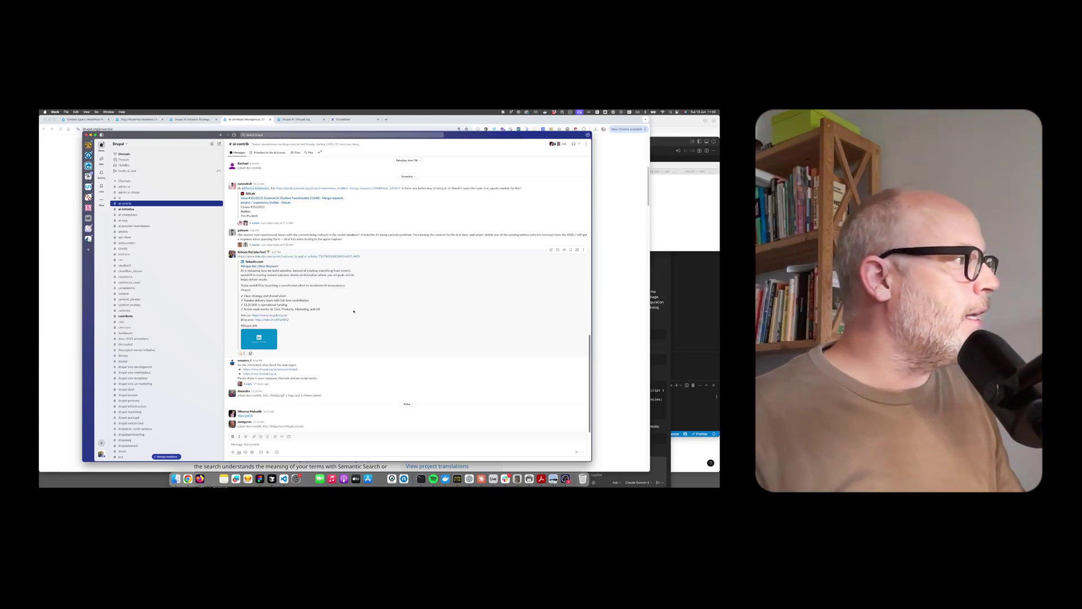
left_click_drag(162, 135, 253, 136)
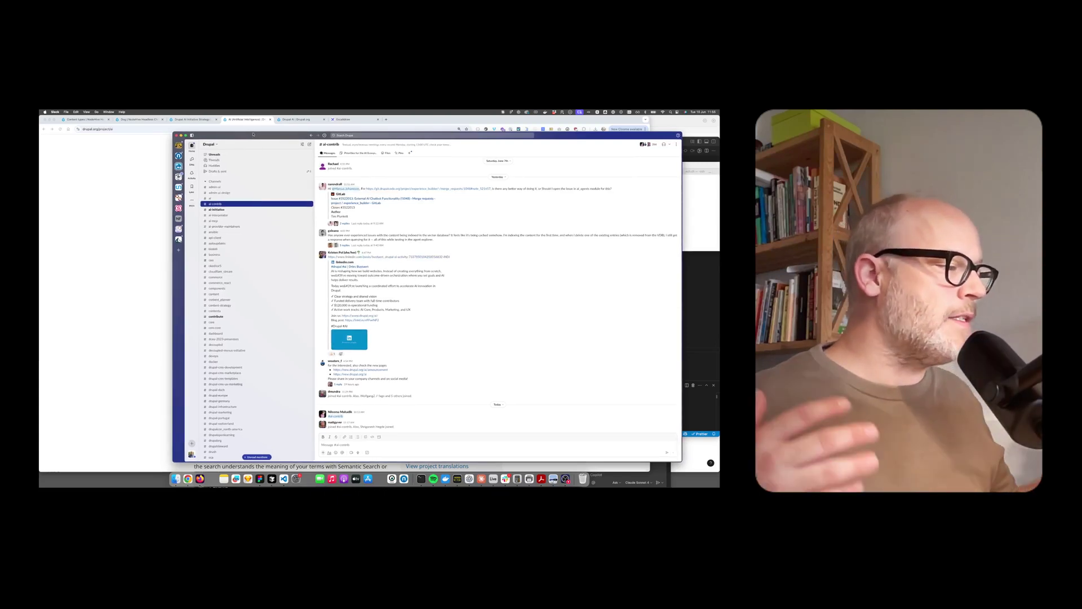